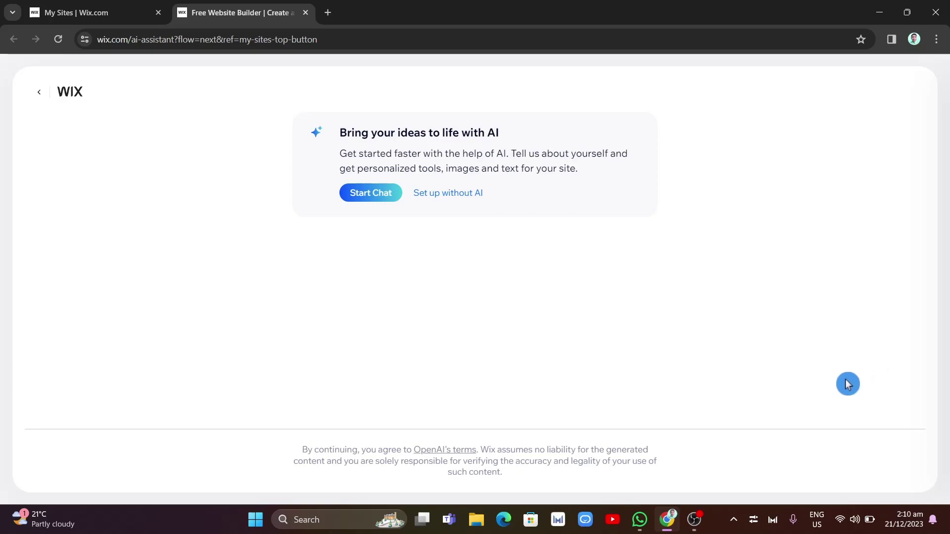
Step: Begin creating a new site with the setup option that does not use AI
left_click(114, 13)
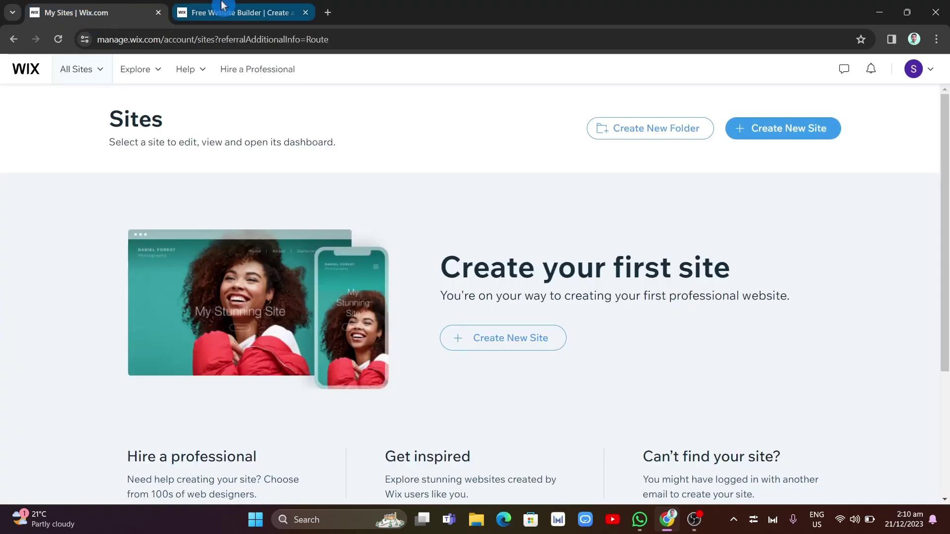
mouse_move(223, 6)
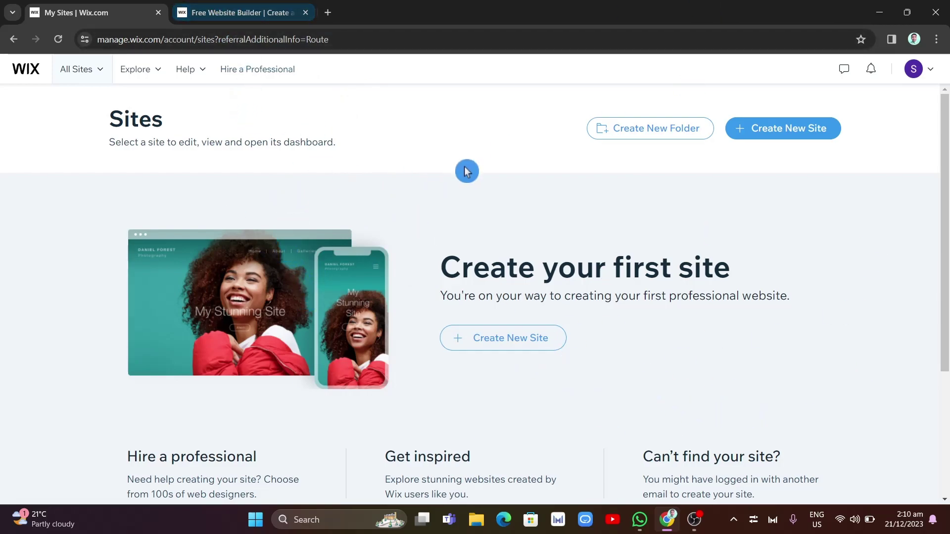
left_click(251, 10)
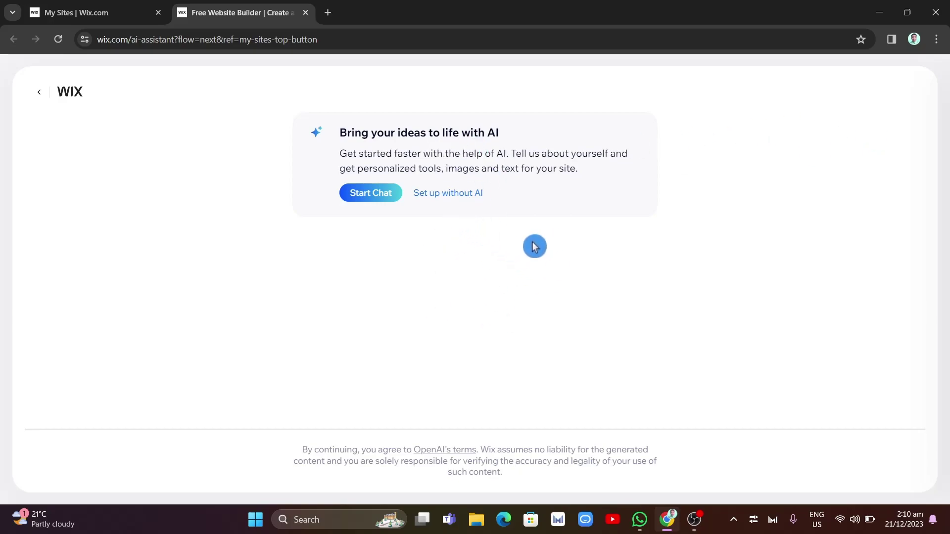
left_click(435, 201)
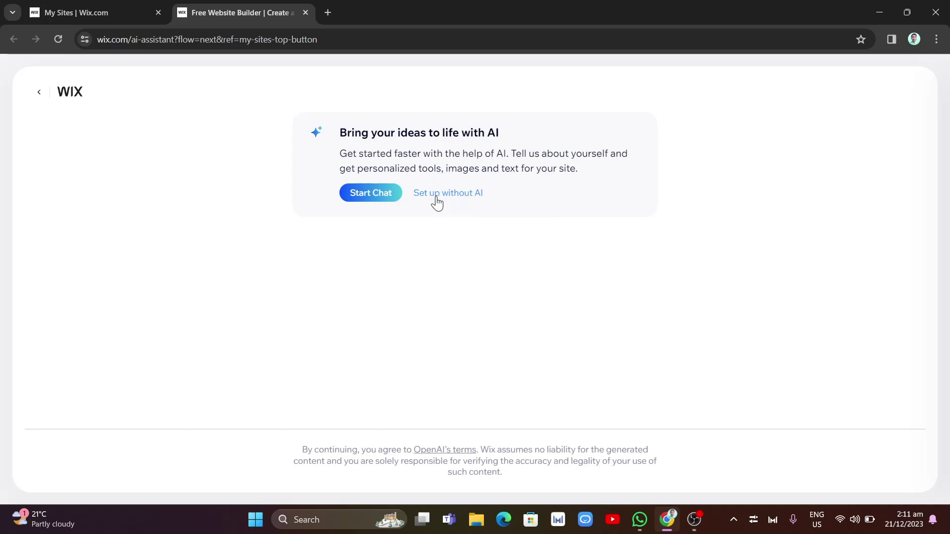
left_click(694, 318)
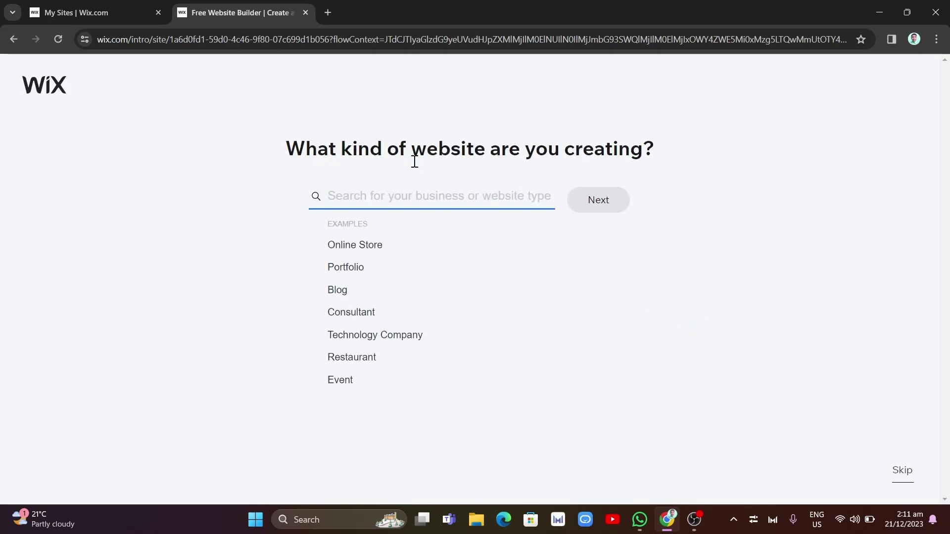
Step: Search for a subscription website type, choose Subscription Box as the kind of site and continue
left_click(535, 176)
type("su")
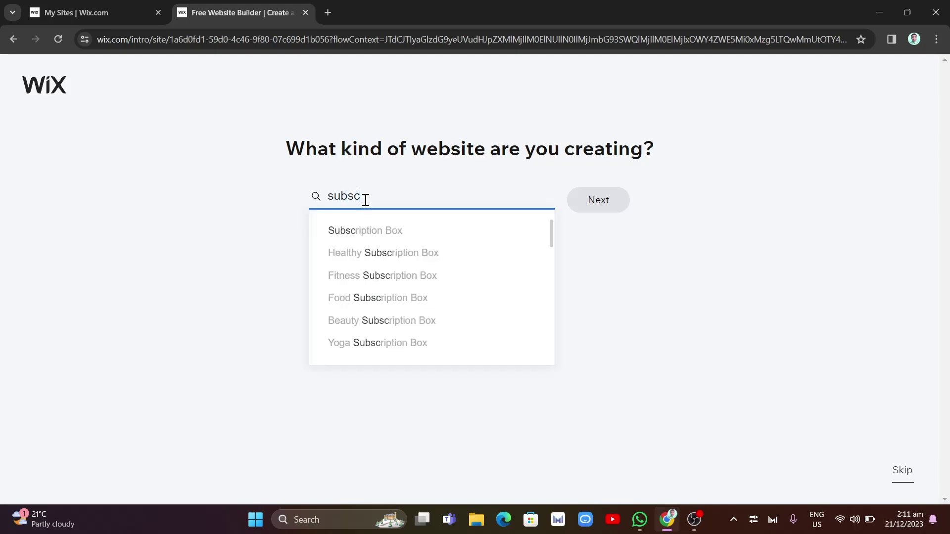
type("bsciption")
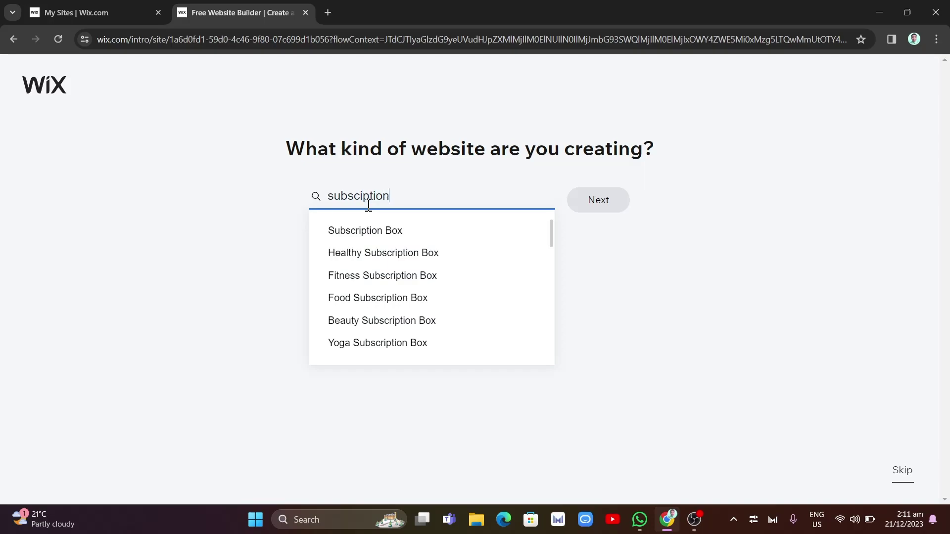
left_click(382, 231)
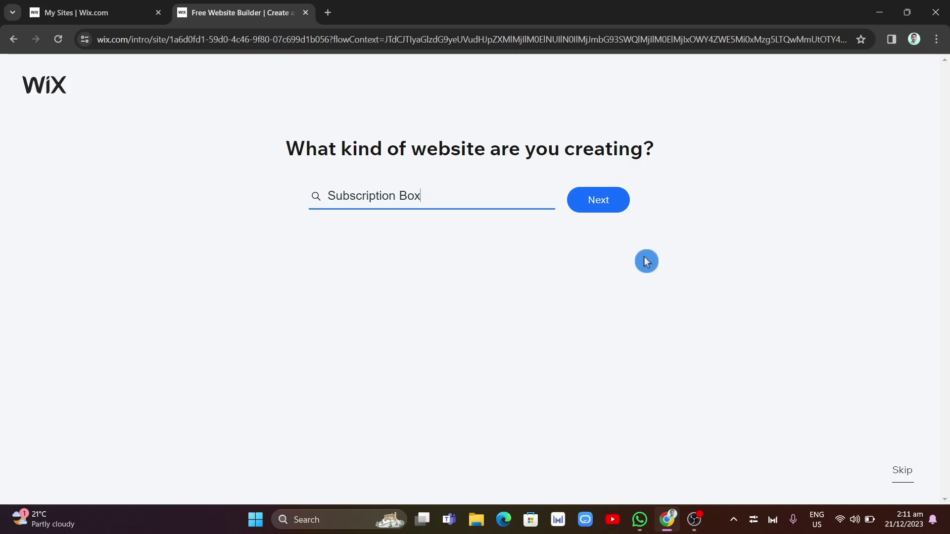
left_click(606, 208)
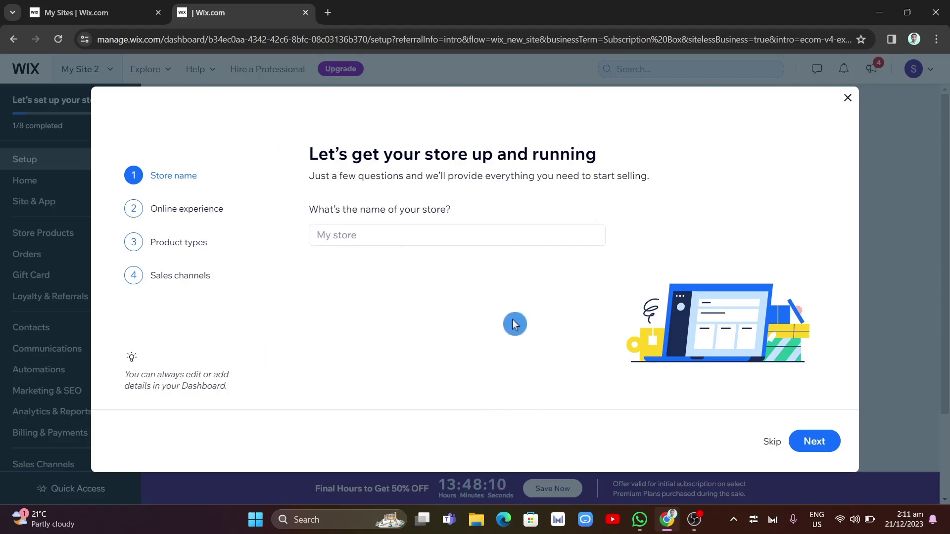
Step: Name the store "Sample" and answer the online store question with "No, I'm just starting out"
left_click(347, 237)
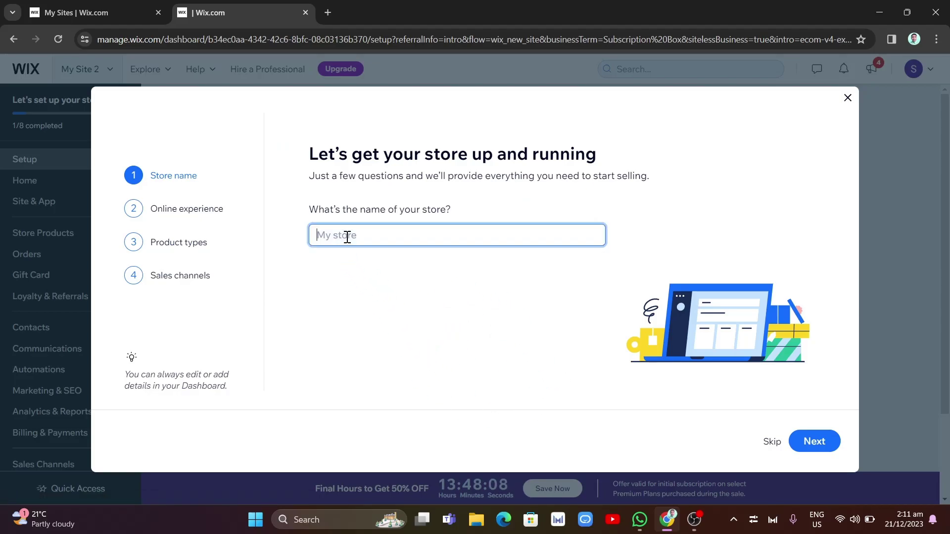
type("Sample")
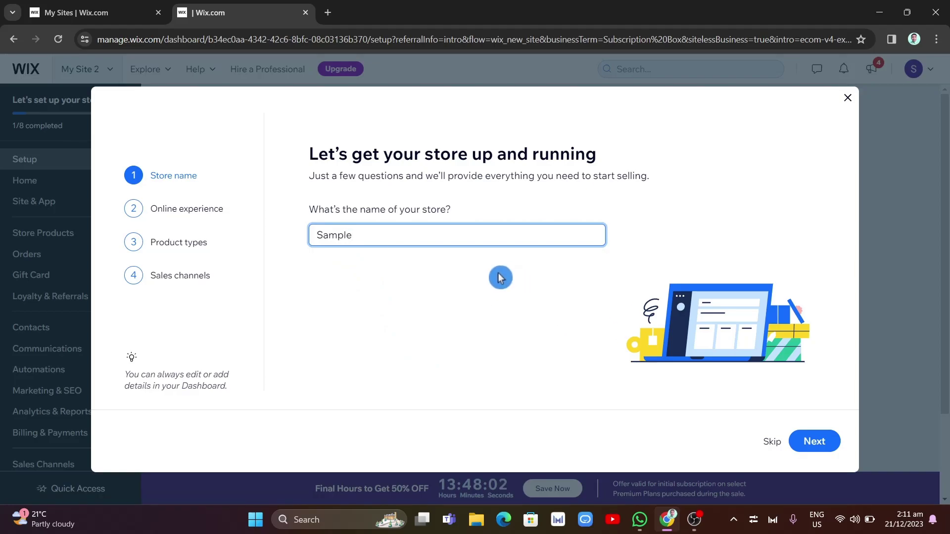
left_click(843, 439)
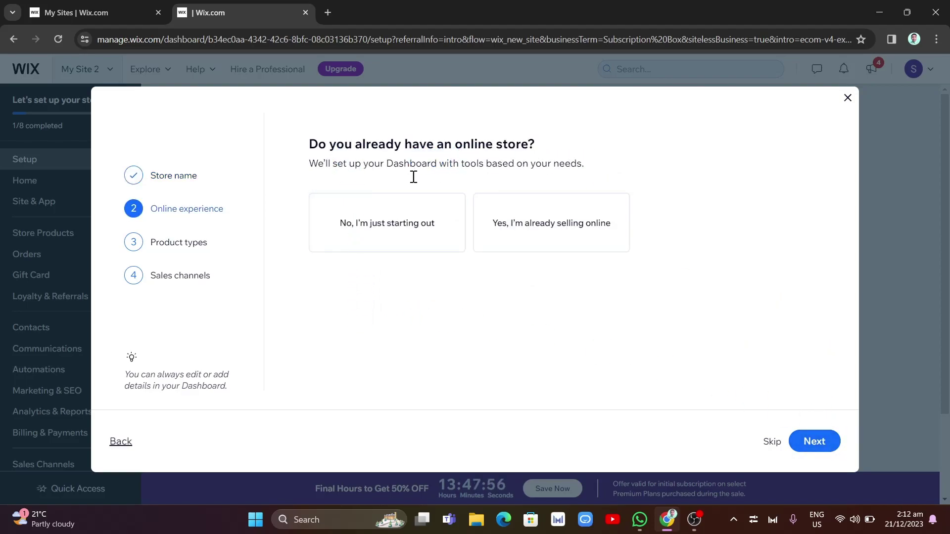
left_click(522, 322)
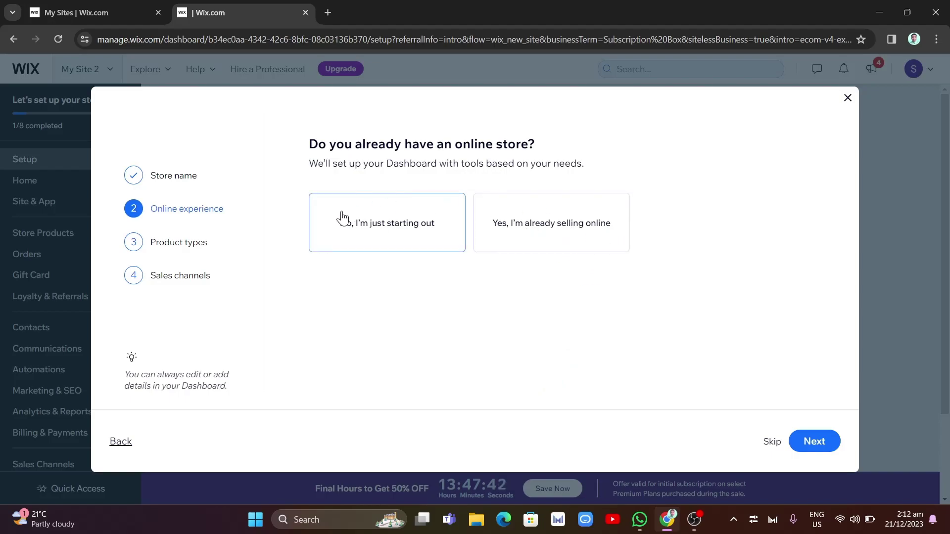
left_click(396, 228)
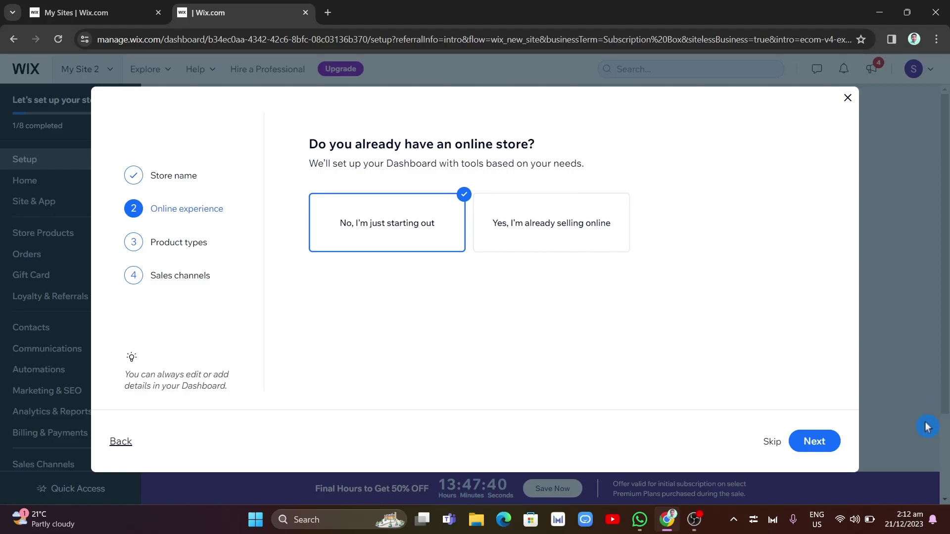
left_click(812, 451)
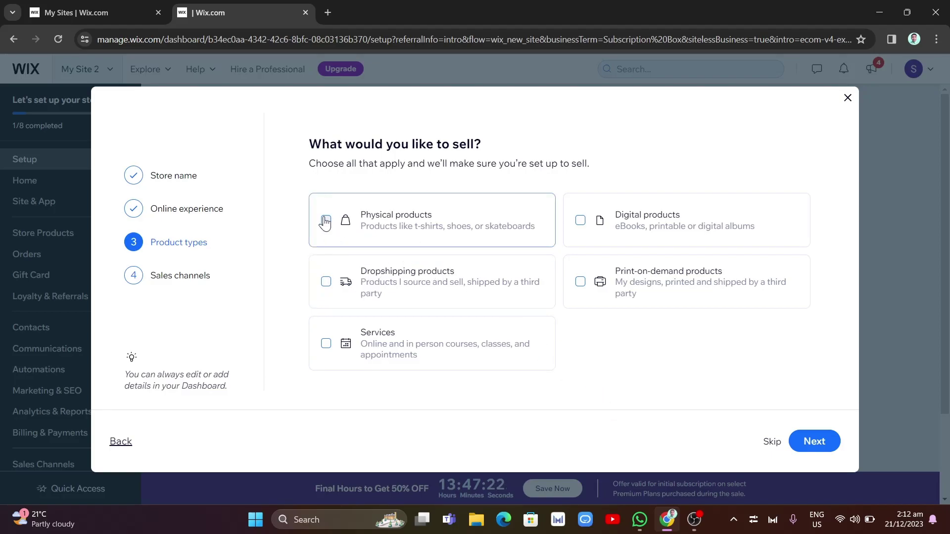
Step: Select Services, Physical products and Digital products as the things to sell and continue
left_click(325, 347)
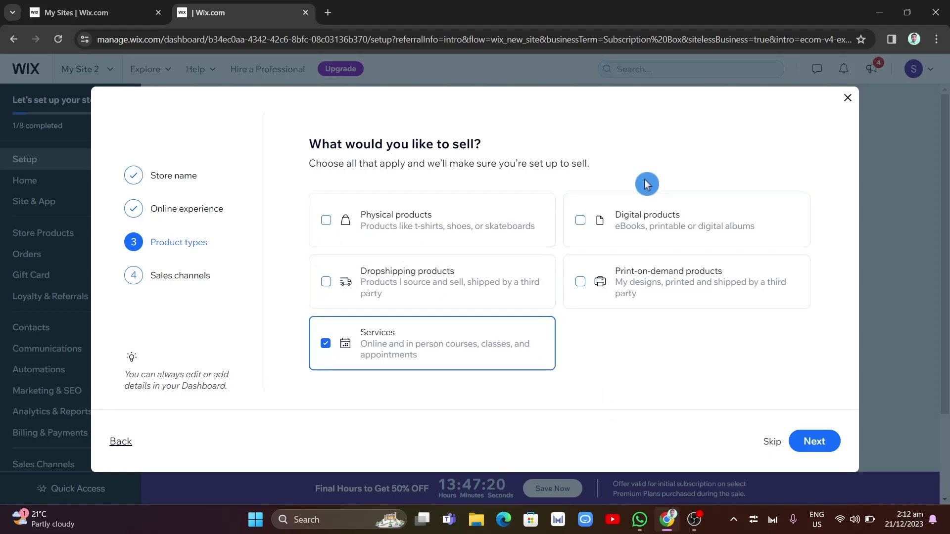
left_click(327, 221)
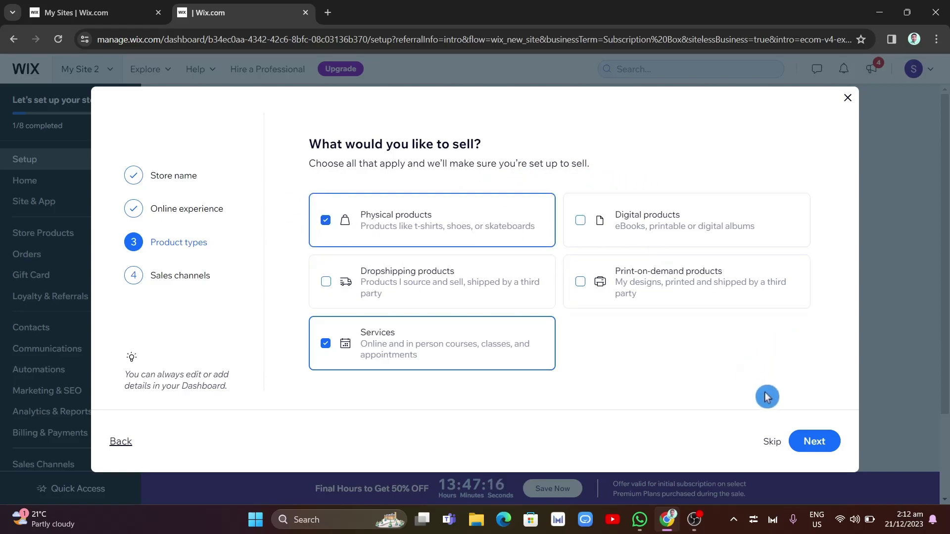
left_click(589, 210)
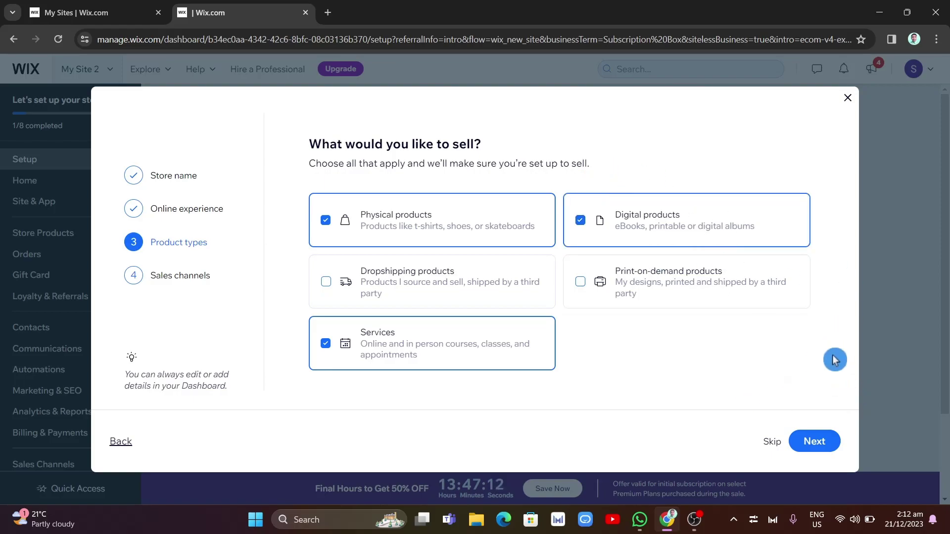
left_click(818, 448)
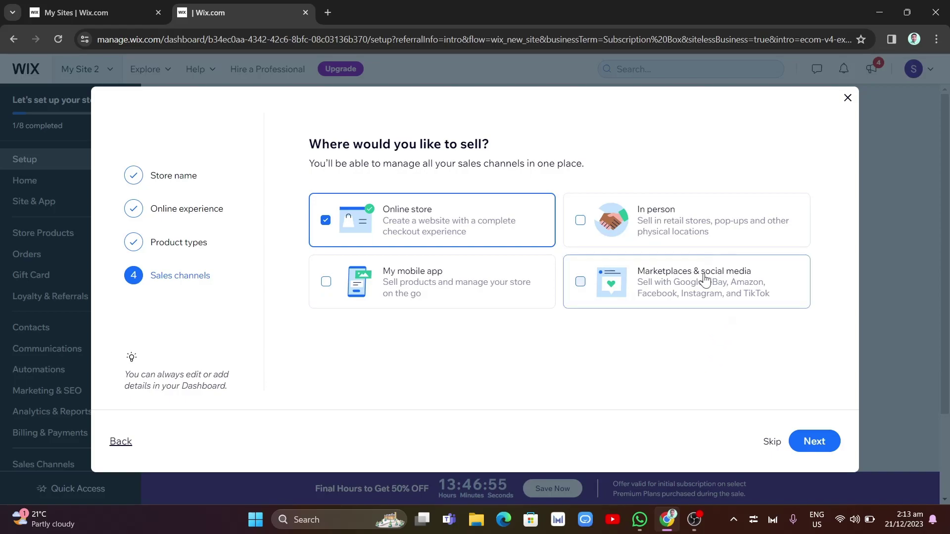
Step: Keep Online store as the only sales channel and continue to the store dashboard
left_click(818, 442)
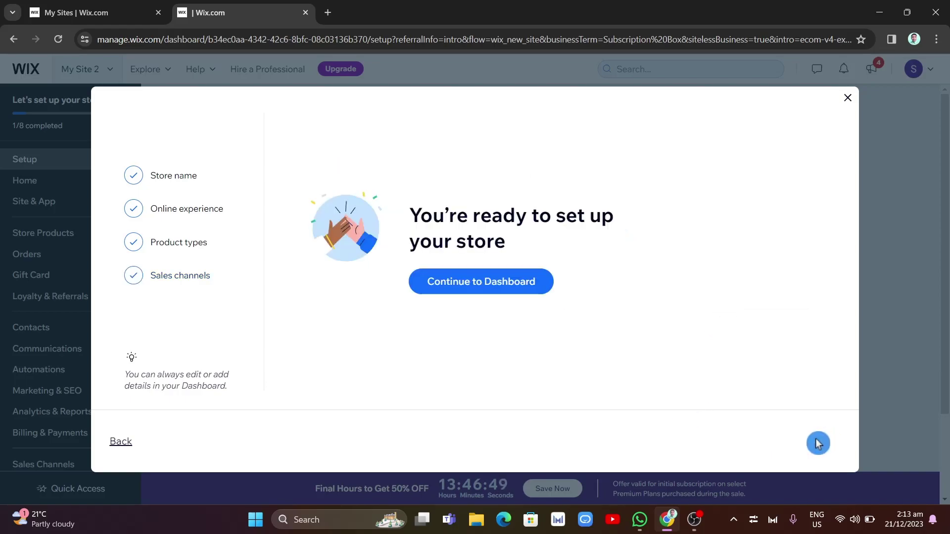
left_click(512, 280)
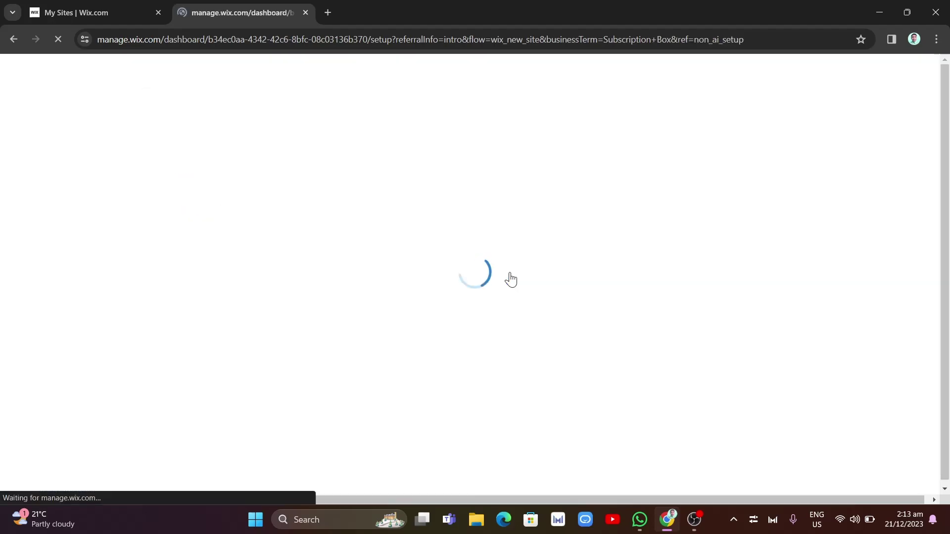
left_click(512, 280)
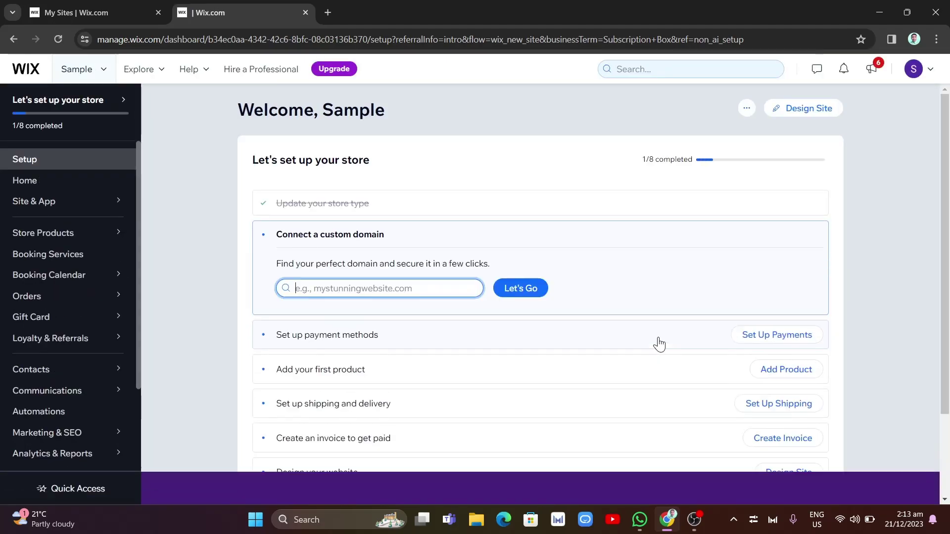
Step: Dismiss the 50% off sale promotion and start designing the site from the dashboard
left_click(776, 356)
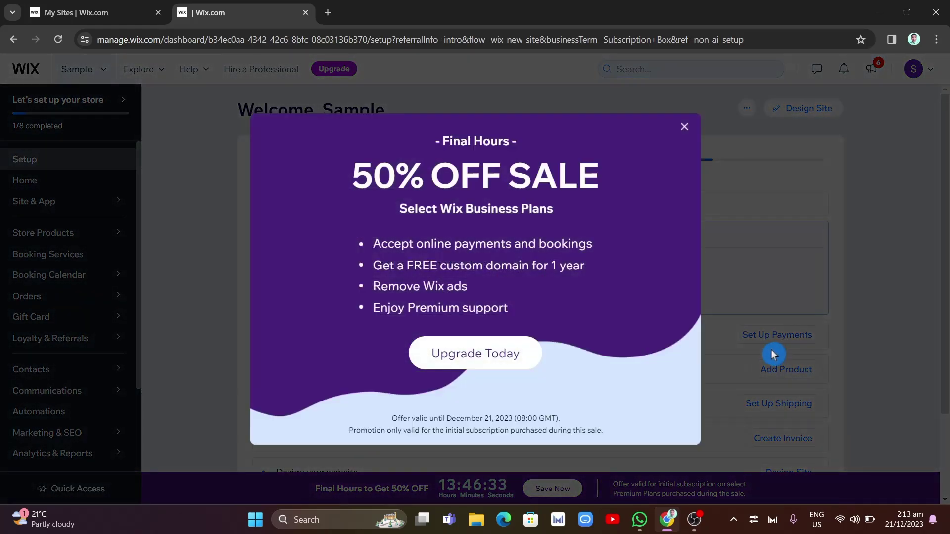
left_click(683, 127)
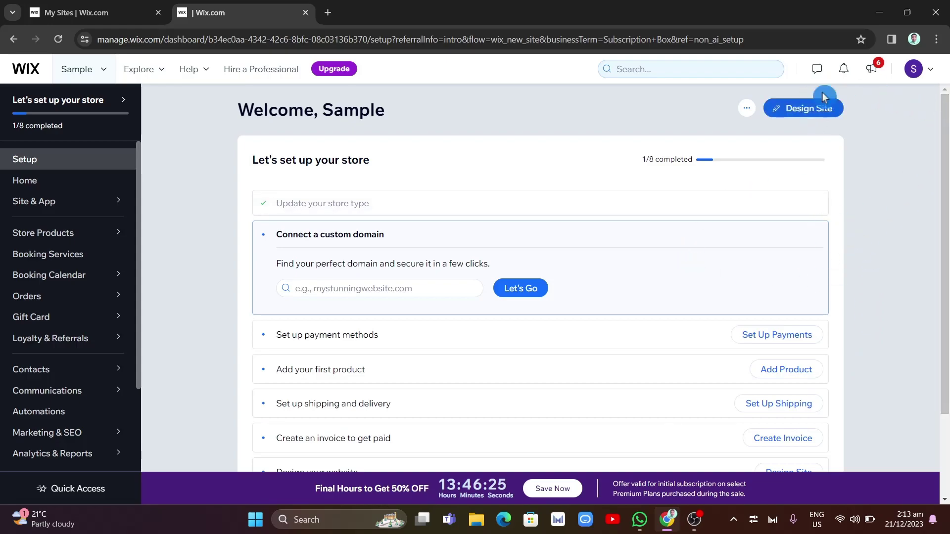
left_click(814, 111)
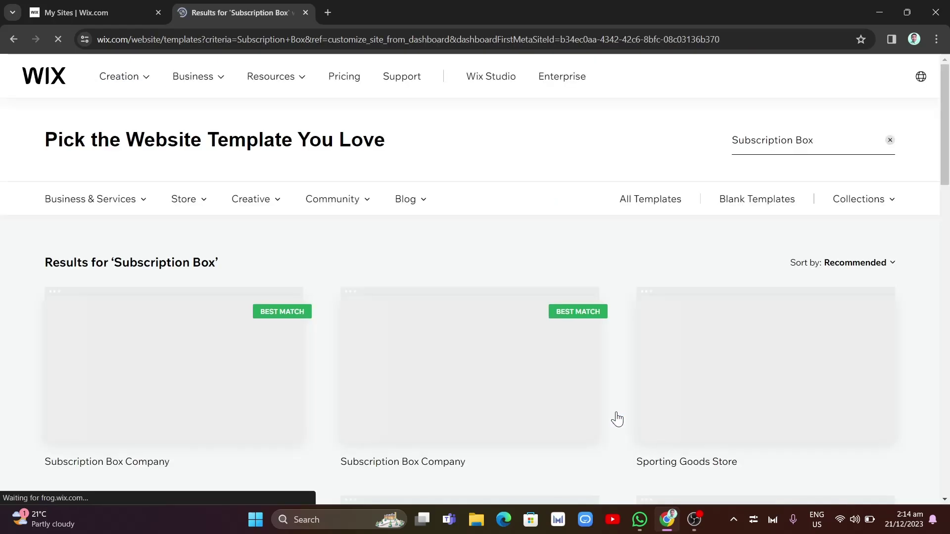
Step: Examine the Subscription Box template results and the Business & Services, Store, Creative, Community and Blog template categories
left_click(617, 416)
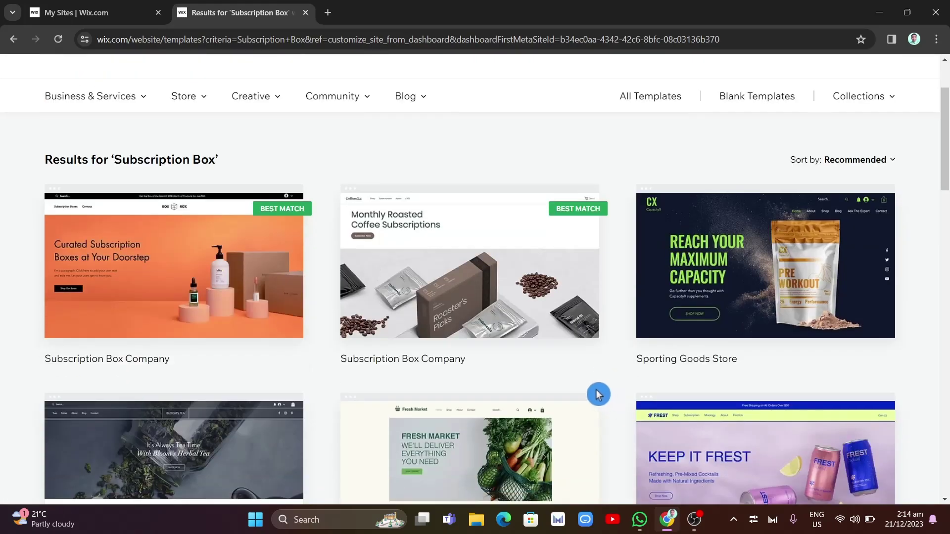
scroll(599, 395, "down", 8)
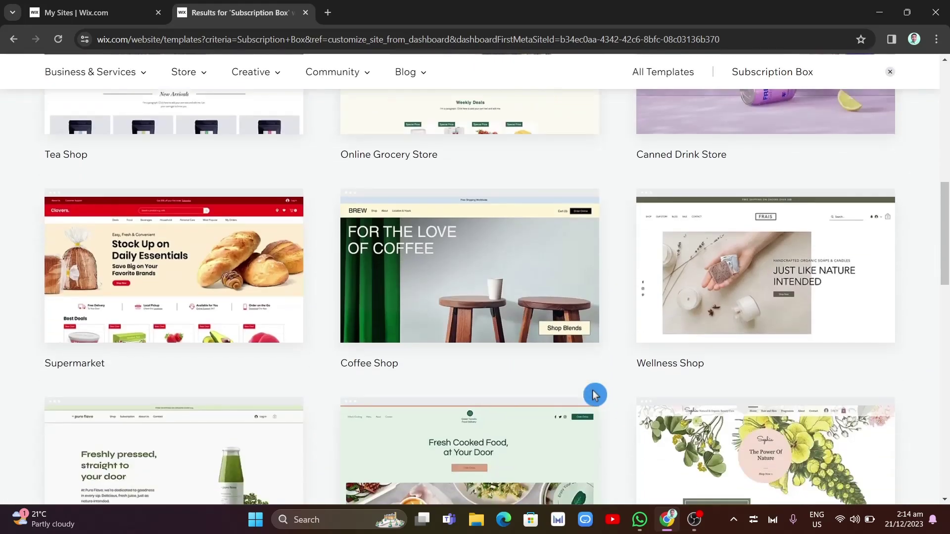
scroll(594, 394, "down", 2)
scroll(592, 395, "down", 4)
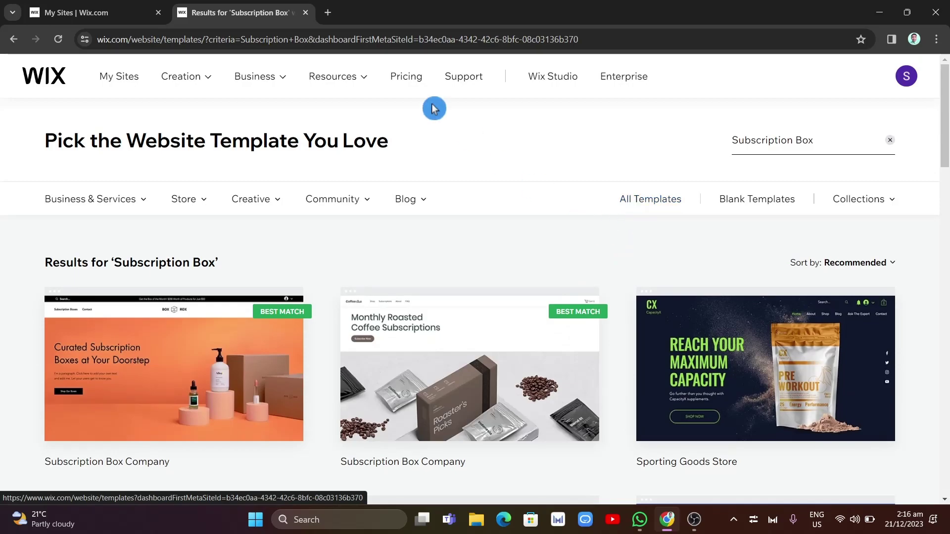
mouse_move(102, 208)
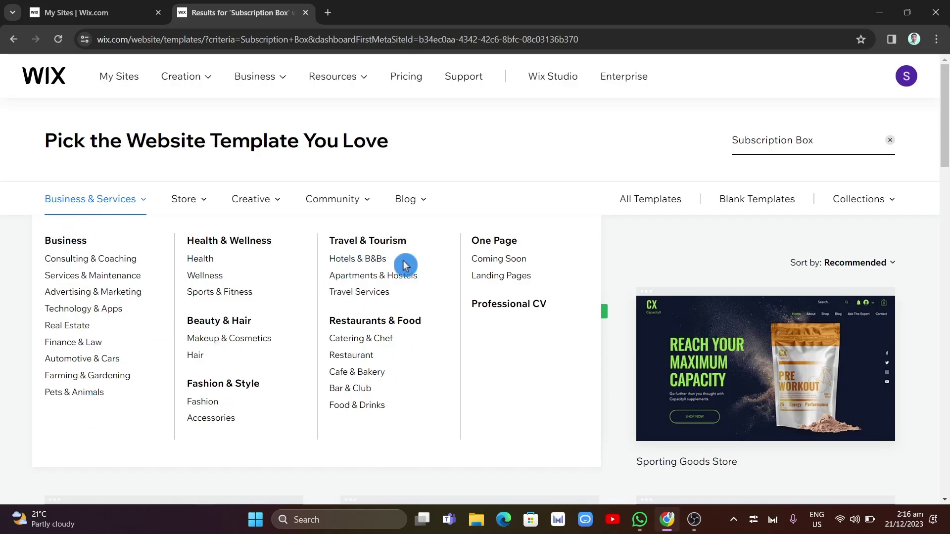
left_click(67, 274)
mouse_move(183, 208)
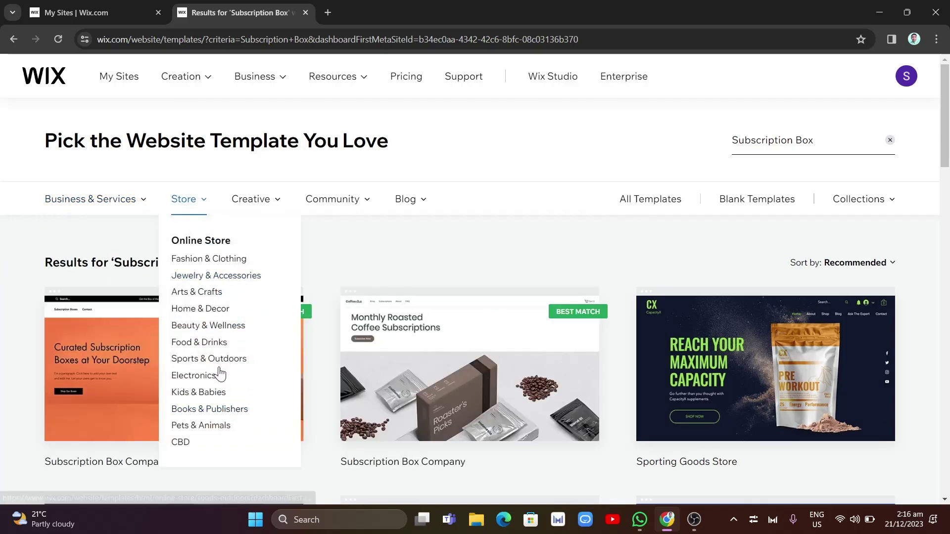
mouse_move(267, 203)
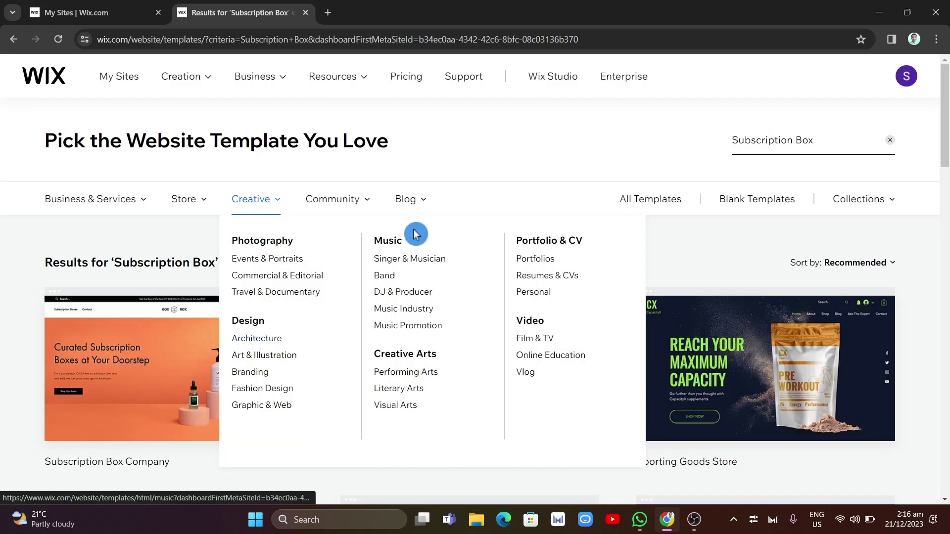
mouse_move(333, 206)
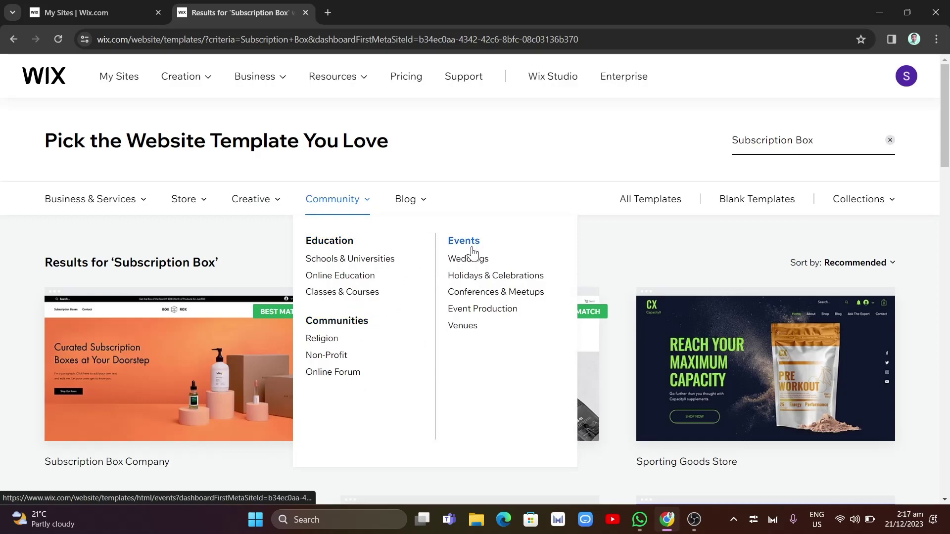
mouse_move(409, 202)
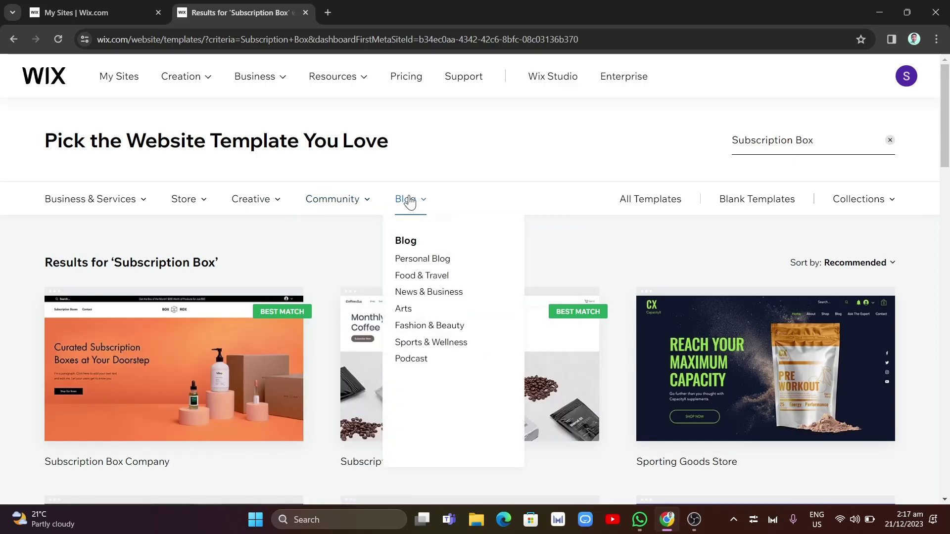
scroll(564, 346, "down", 4)
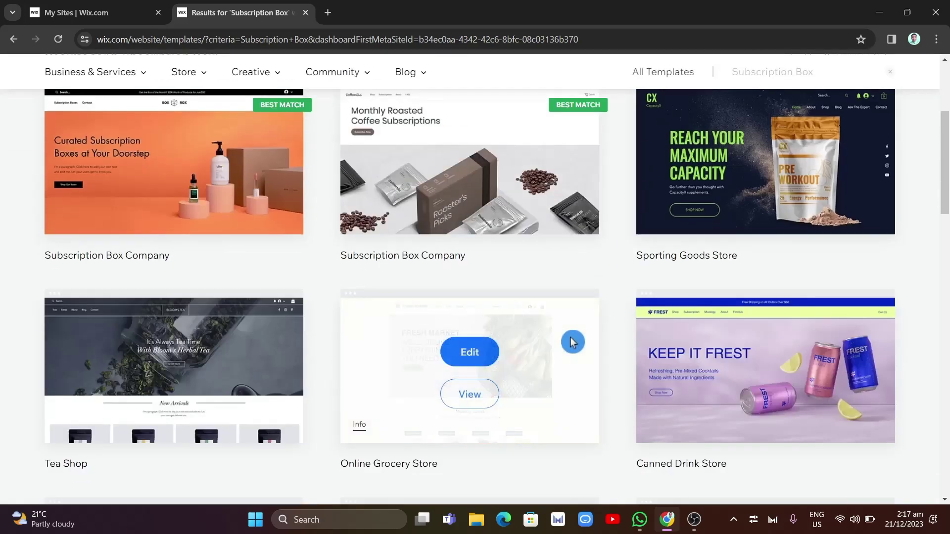
mouse_move(508, 365)
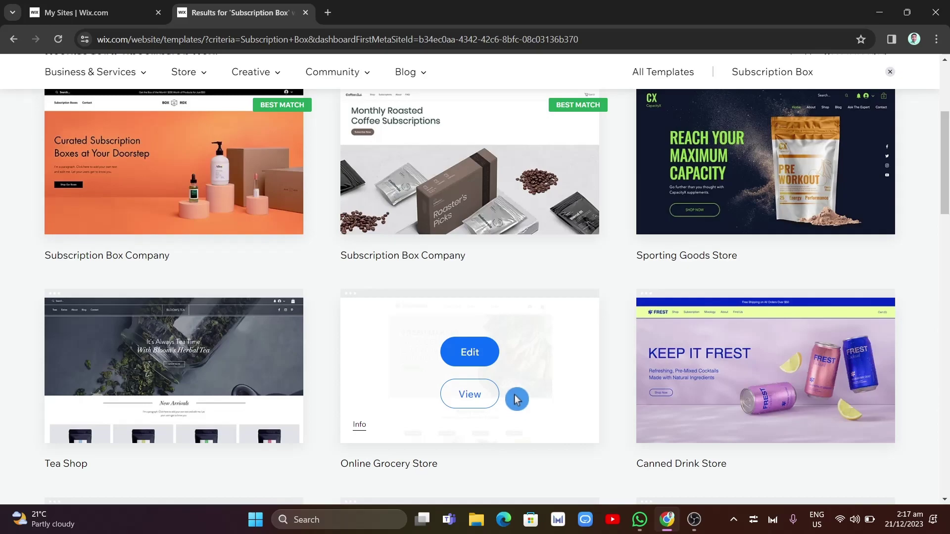
Step: Open the Monthly Roasted Coffee Subscriptions template for editing and dismiss the offer to let AI write the site content
scroll(483, 239, "up", 2)
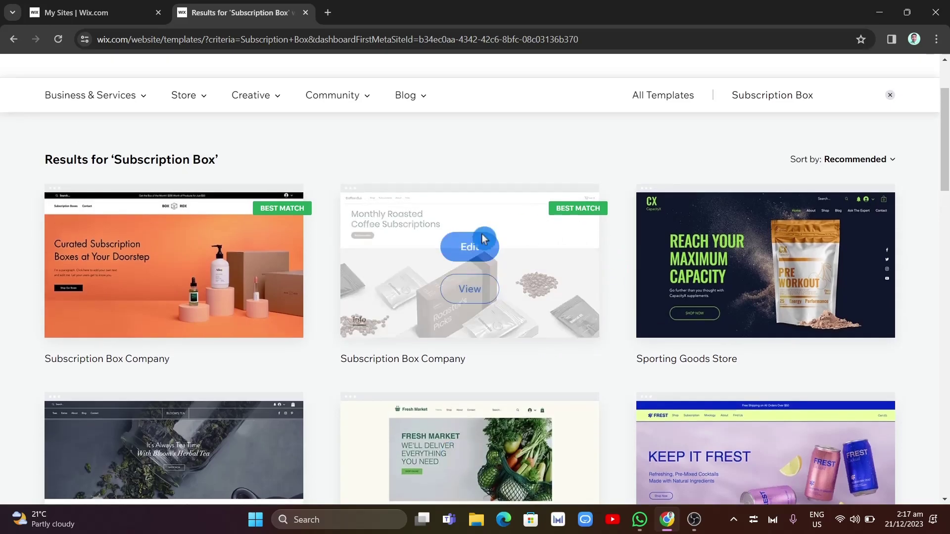
left_click(472, 246)
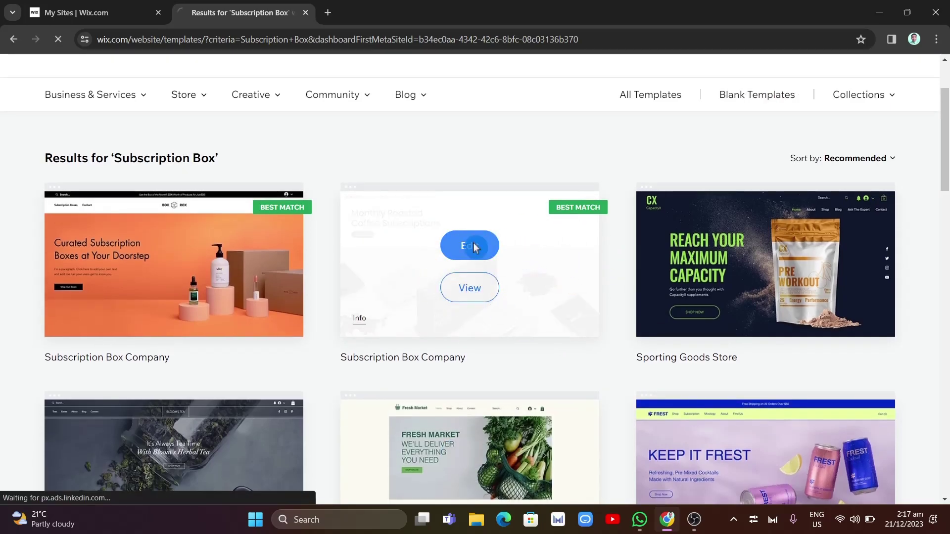
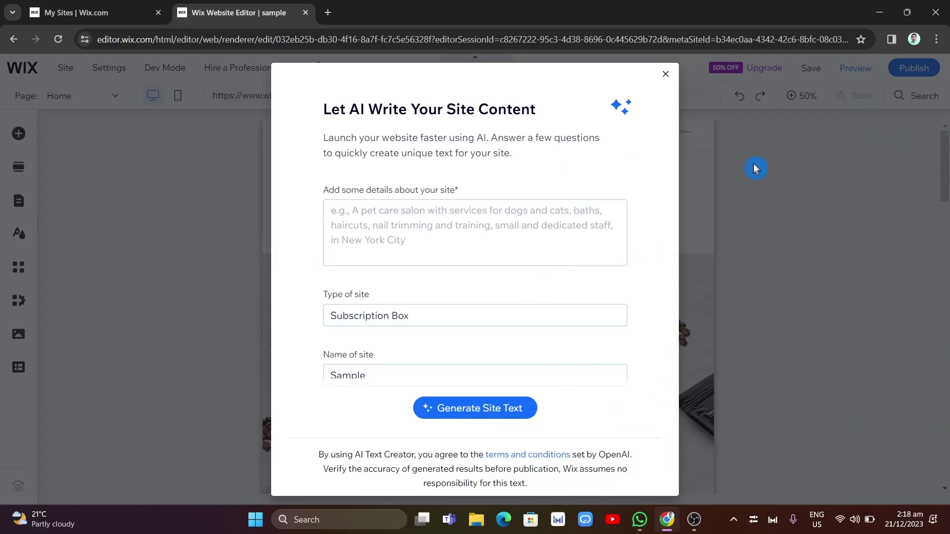
left_click(666, 75)
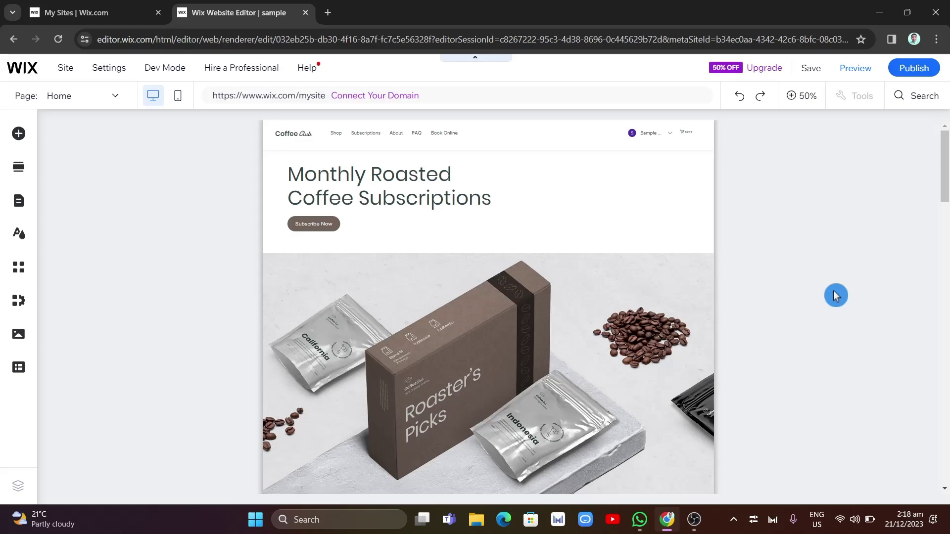
Step: Show the page at 100% zoom and change the welcome section's heading text to "Monthly Subscriptions"
left_click(802, 104)
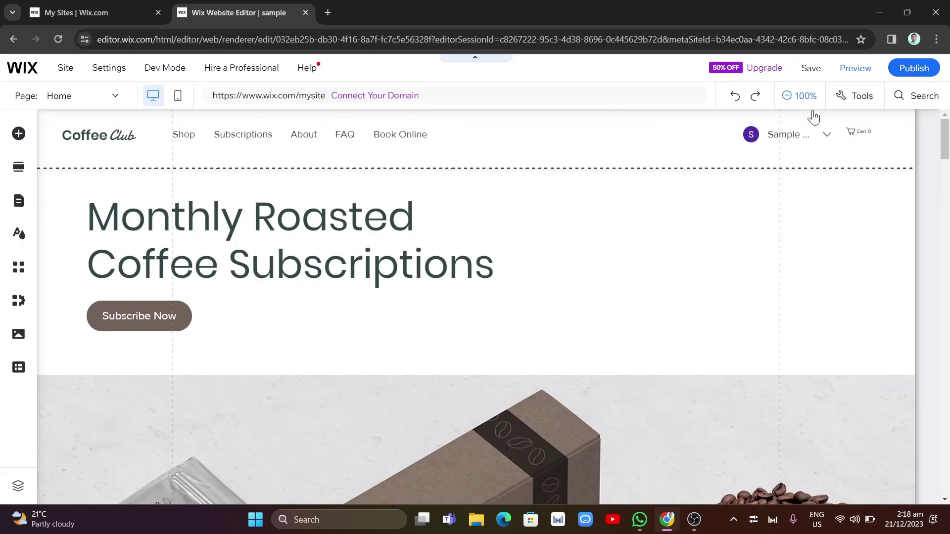
scroll(658, 371, "down", 5)
scroll(663, 416, "up", 5)
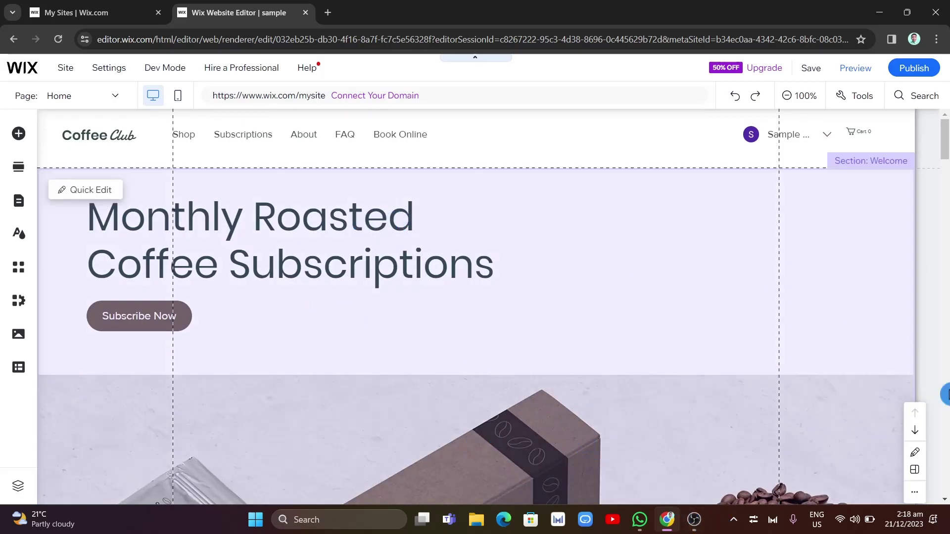
scroll(693, 341, "down", 5)
scroll(717, 376, "up", 5)
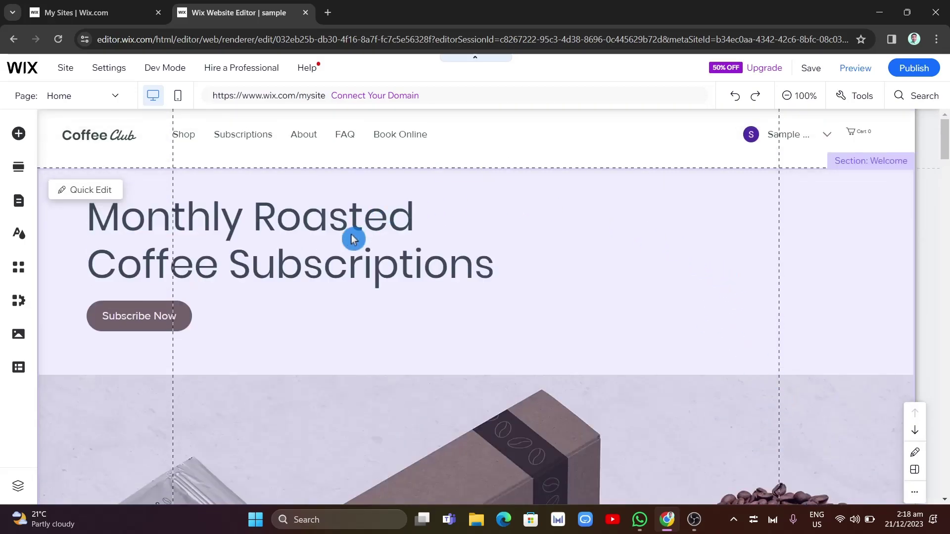
left_click(297, 290)
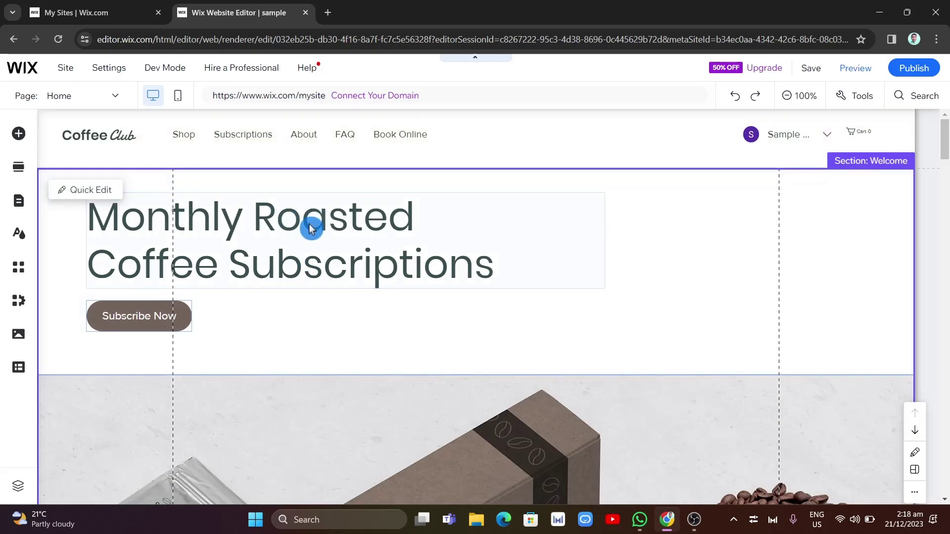
double_click(309, 228)
left_click(390, 250)
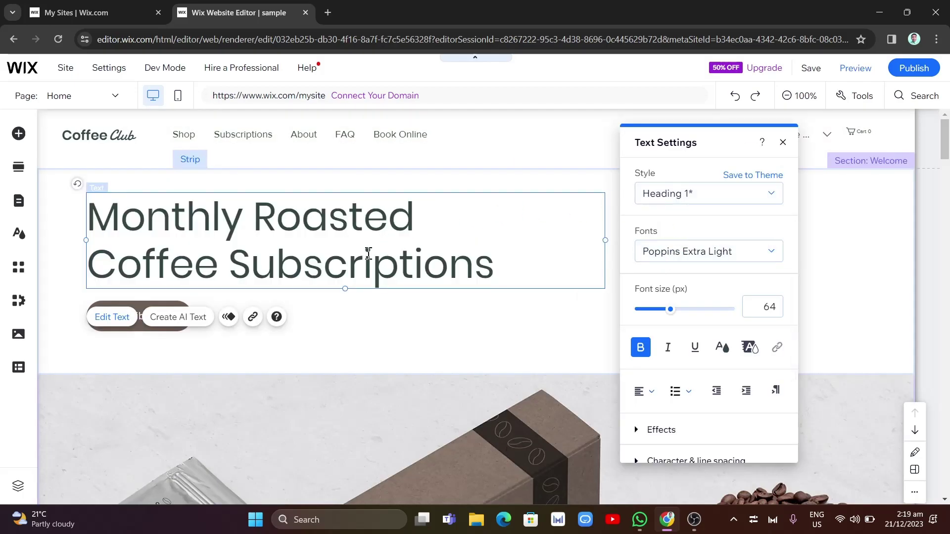
key("BackSpace")
key("BackSpace")
key("BackSpace")
key("BackSpace")
key("BackSpace")
key("BackSpace")
key("BackSpace")
key("BackSpace")
key("BackSpace")
key("BackSpace")
key("BackSpace")
key("BackSpace")
key("BackSpace")
key("BackSpace")
key("BackSpace")
key("BackSpace")
key("BackSpace")
key("BackSpace")
key("BackSpace")
key("BackSpace")
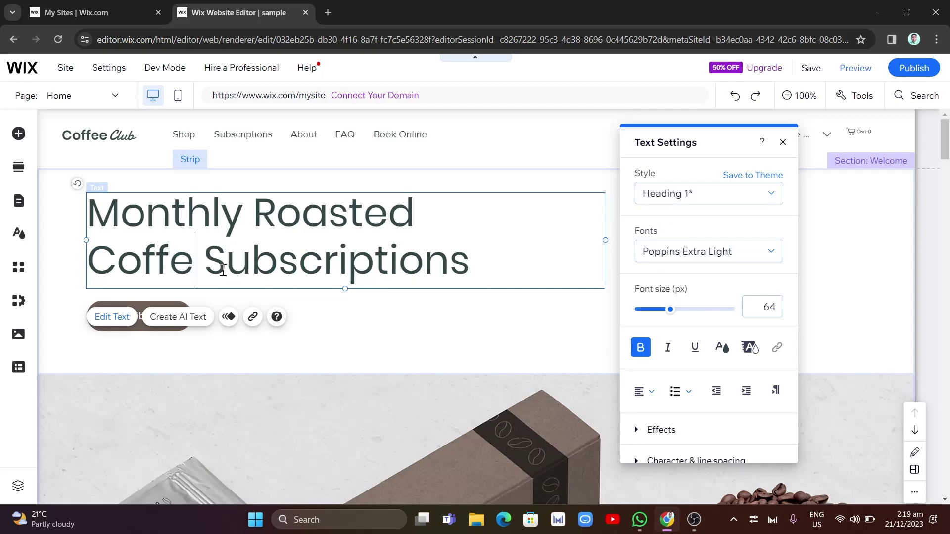
key("BackSpace")
key("BackSpace")
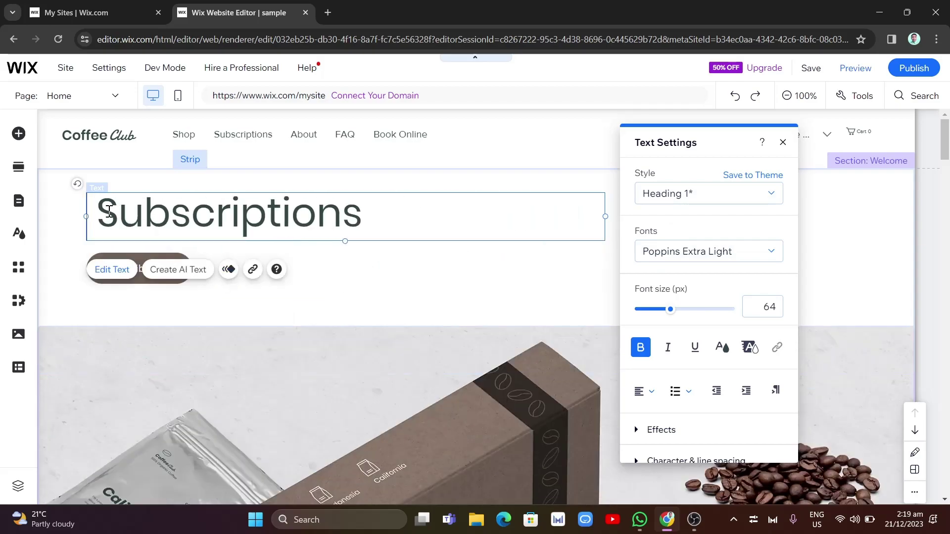
key("BackSpace")
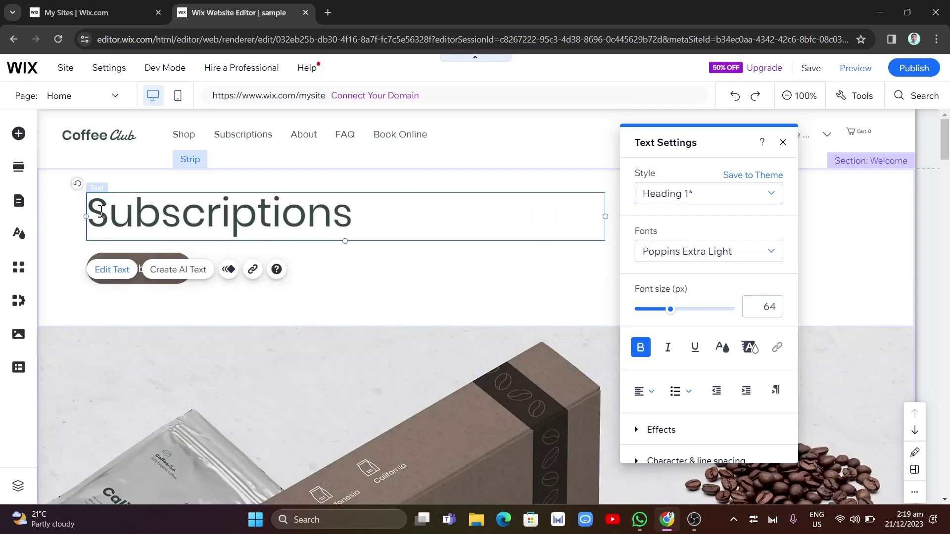
type("Monthly")
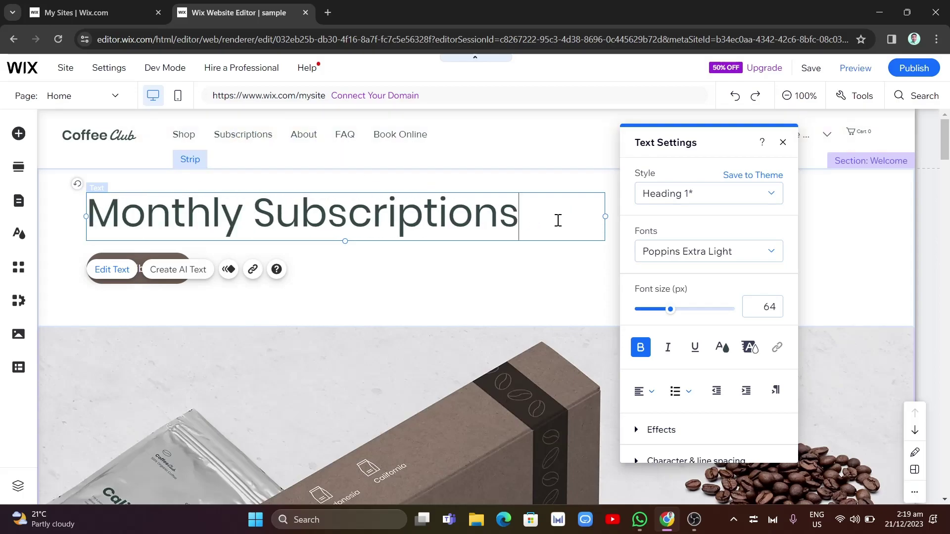
Step: Apply the Heading 2 style to the "Monthly Subscriptions" heading
left_click(737, 198)
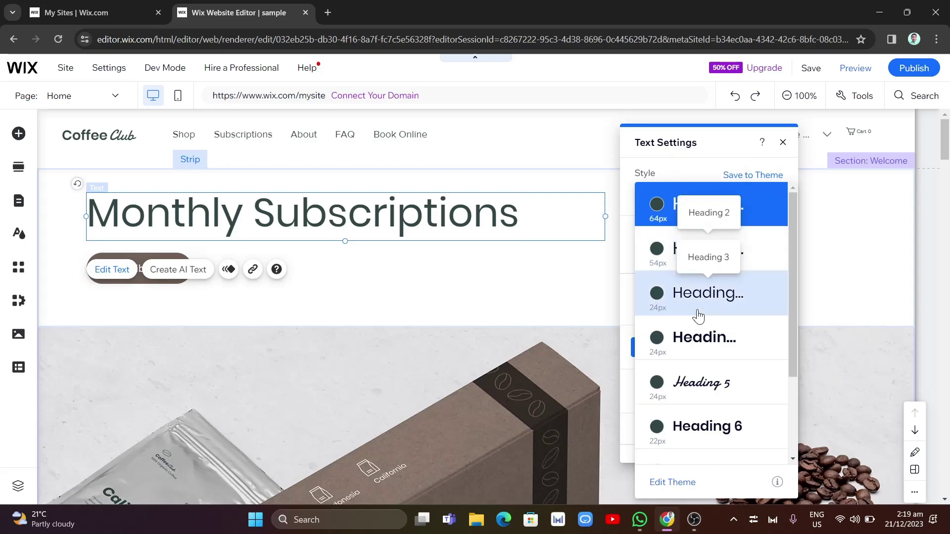
left_click(698, 347)
left_click(701, 198)
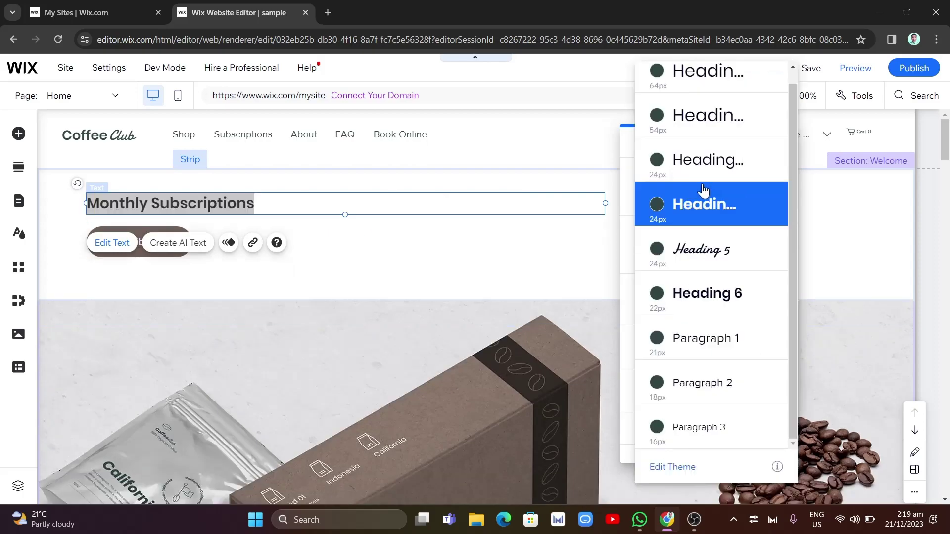
scroll(727, 159, "up", 1)
left_click(736, 131)
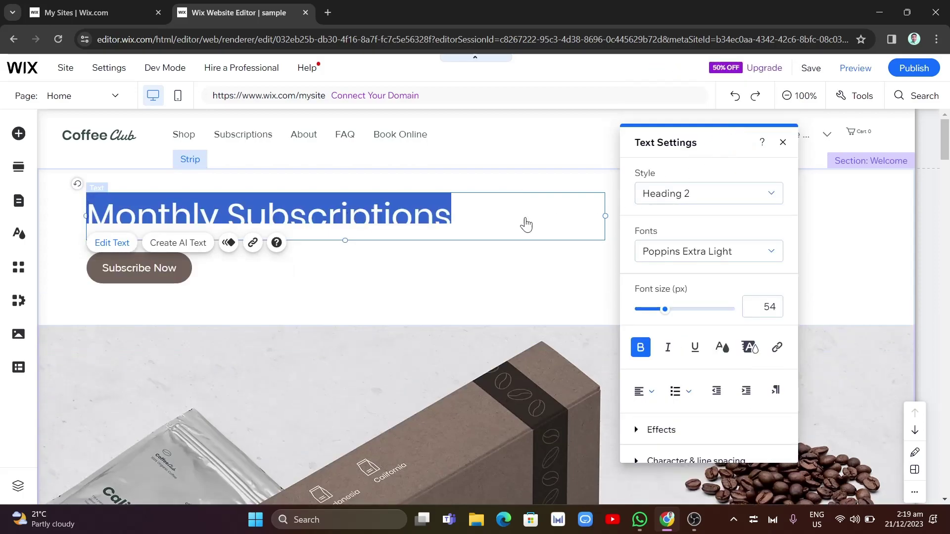
Step: Check the available fonts for the "Monthly Subscriptions" heading and change its text color to pinkish red
left_click(694, 260)
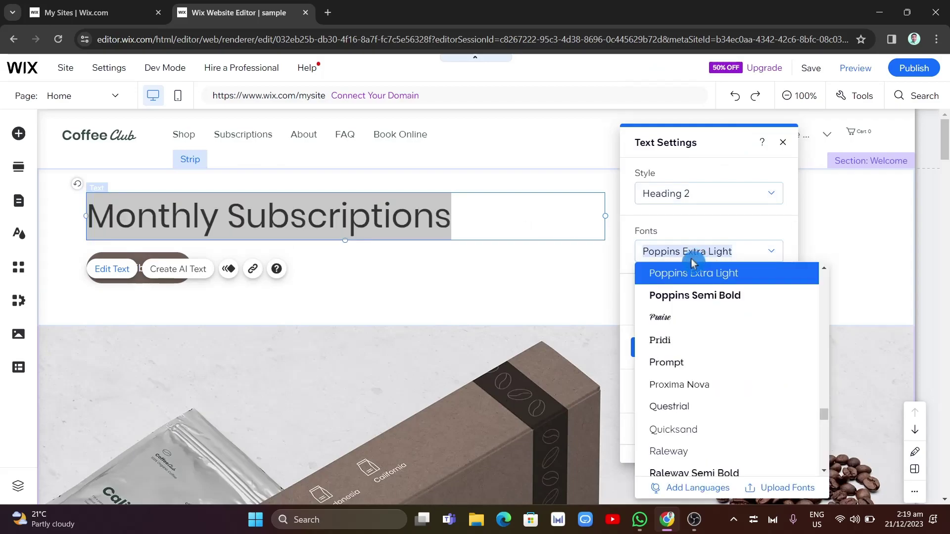
left_click(690, 255)
left_click(59, 188)
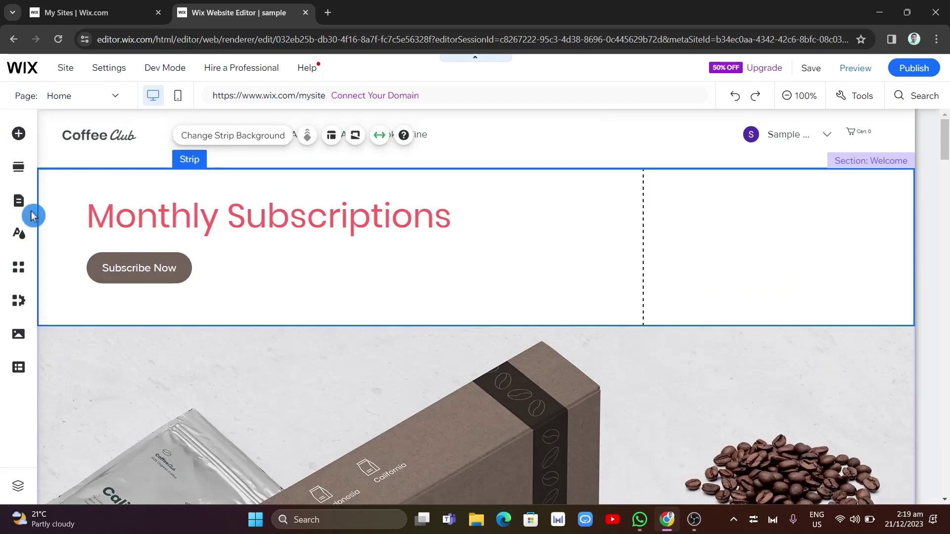
Step: Examine the Text, Image, Button, Strip, Gallery, Menu & Anchor, Contact & Forms and Social elements available to add to the page
left_click(18, 135)
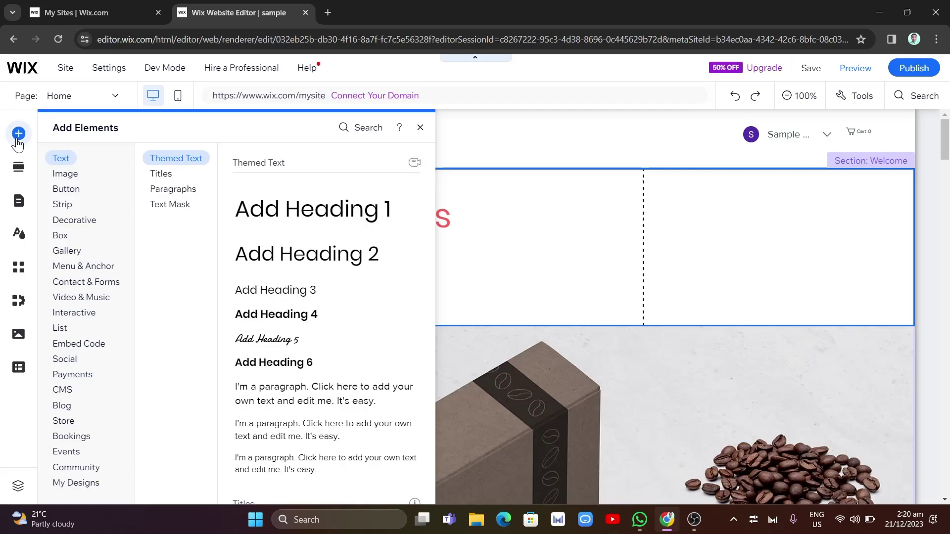
left_click(55, 175)
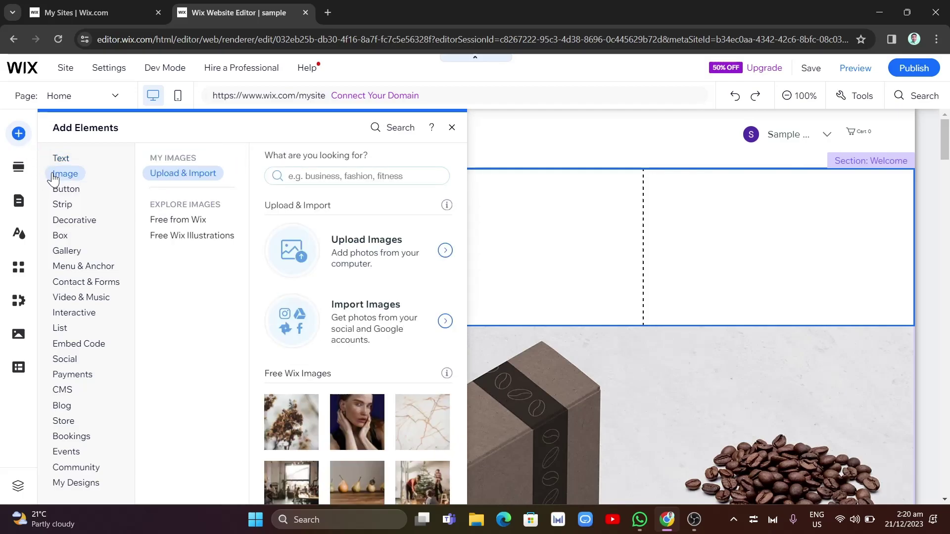
left_click(64, 190)
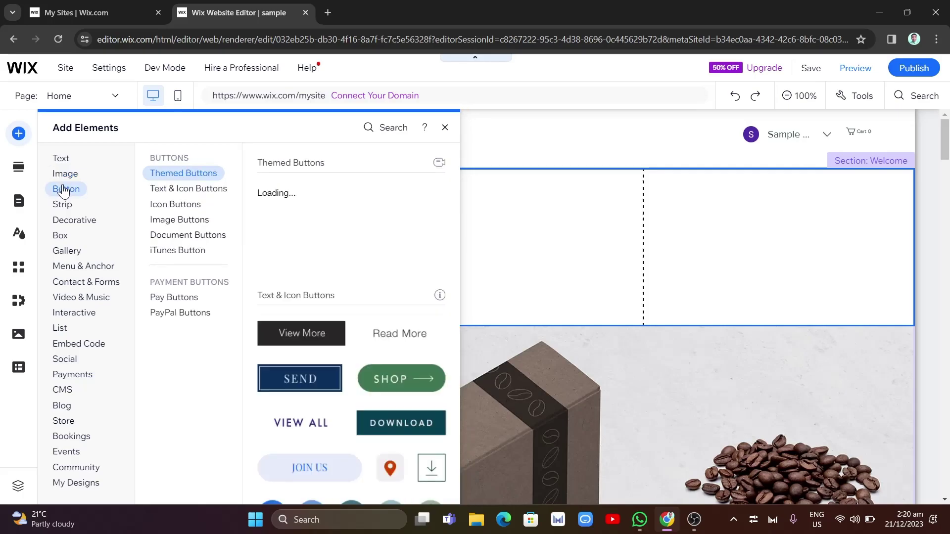
left_click(65, 221)
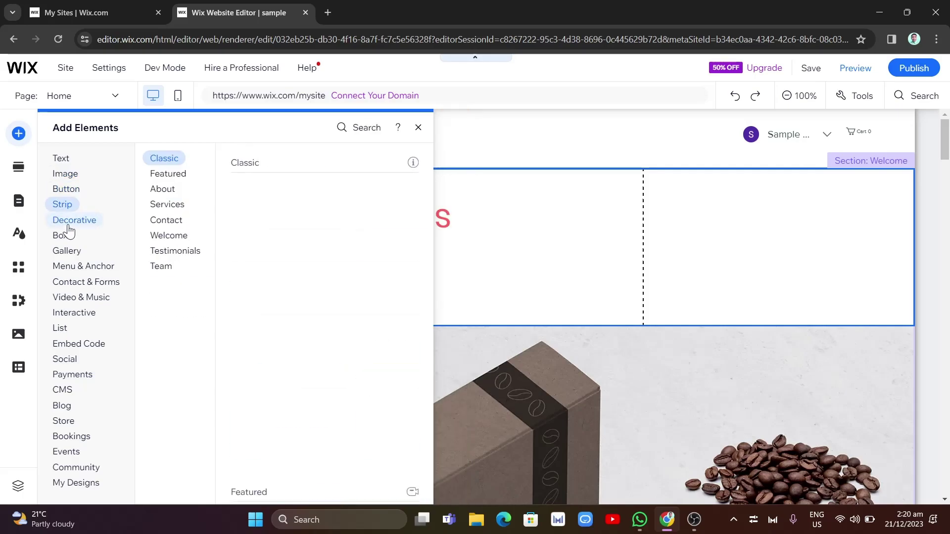
left_click(70, 252)
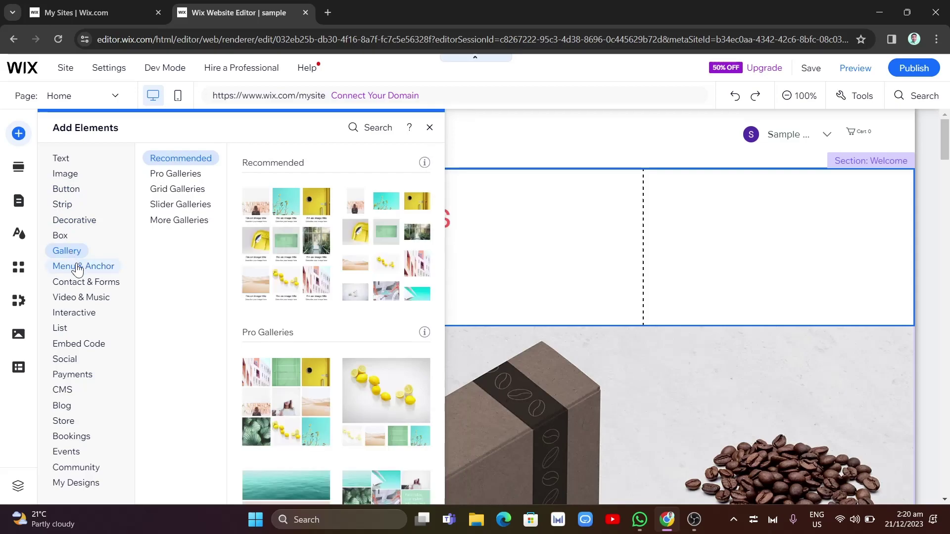
left_click(77, 270)
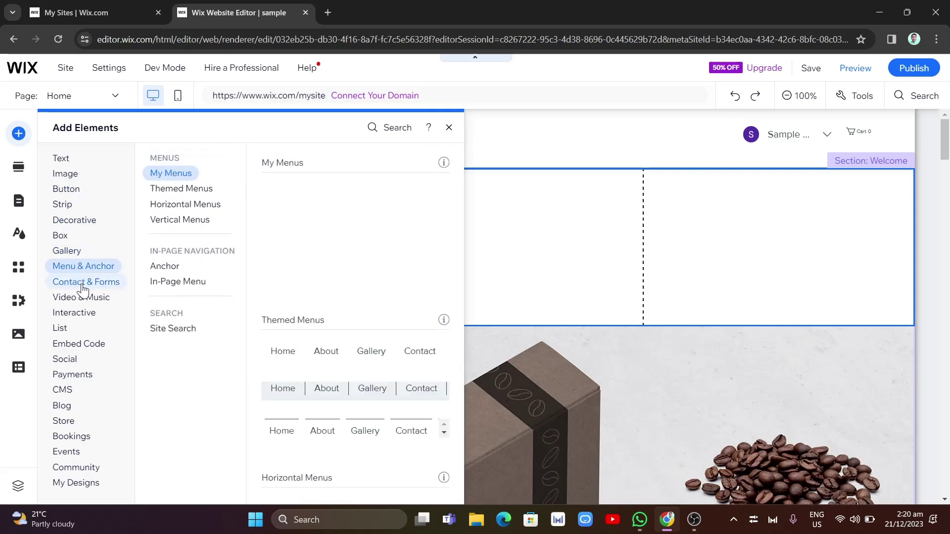
left_click(82, 287)
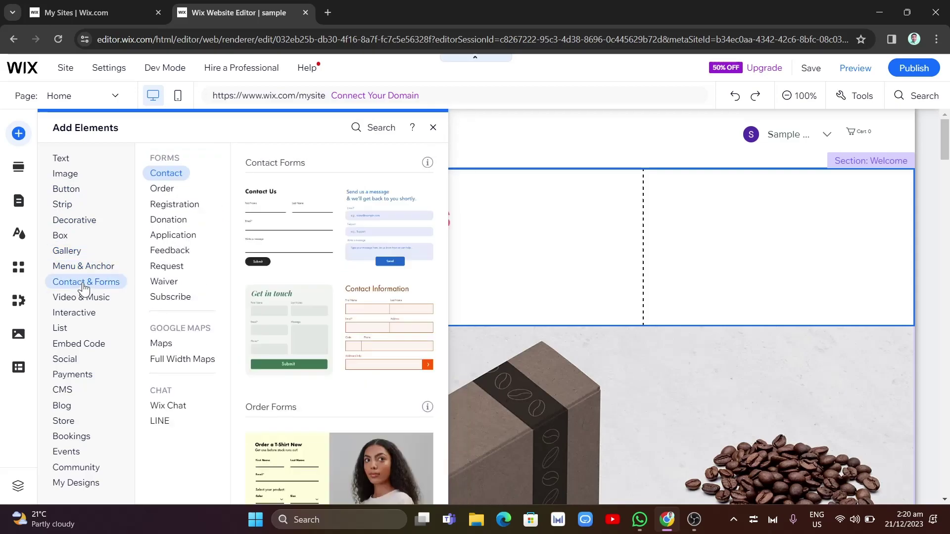
left_click(69, 359)
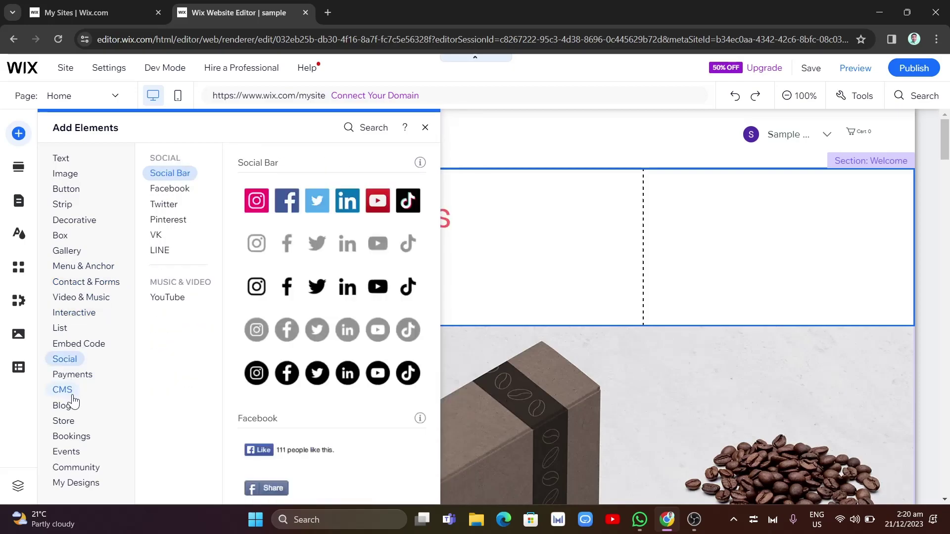
Step: Examine the Bookings elements available to add, including Featured Service, Service List, Calendar and Book Button
left_click(73, 410)
left_click(68, 448)
left_click(75, 437)
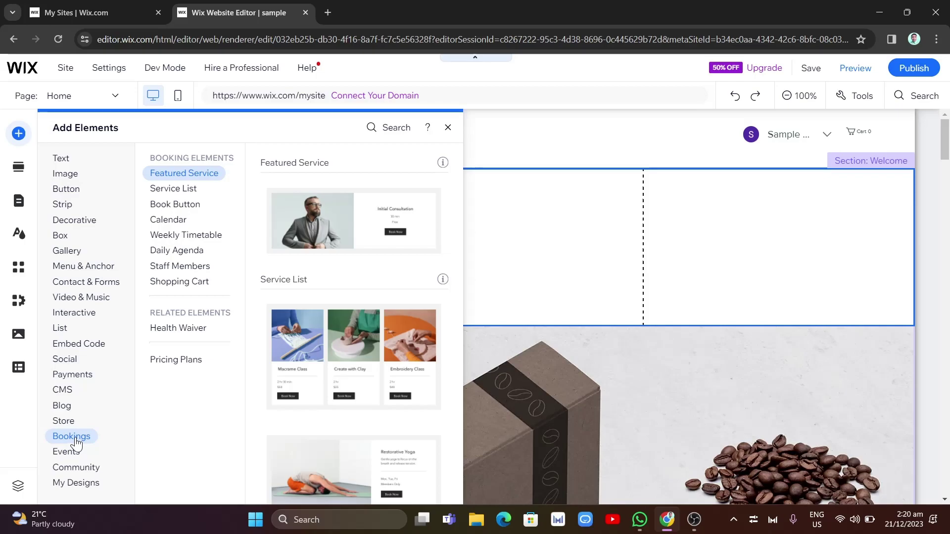
left_click(183, 189)
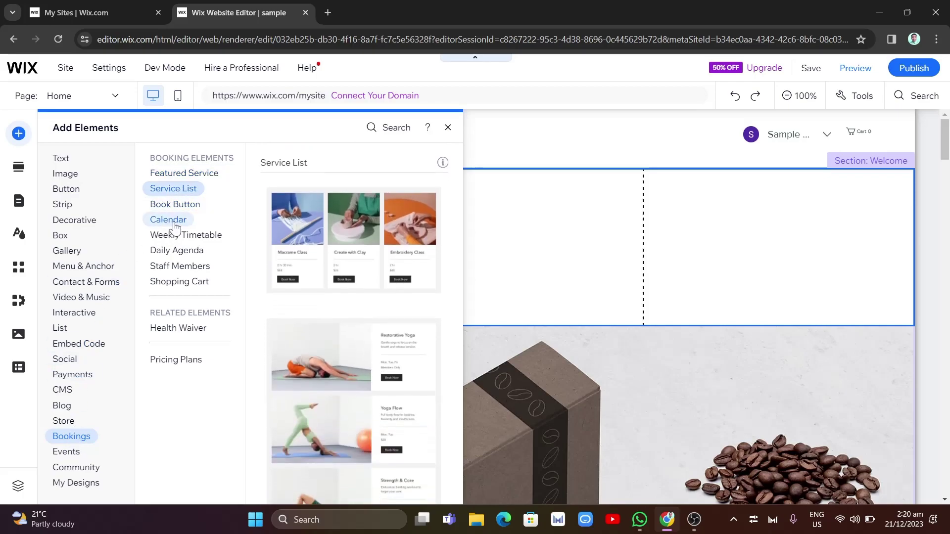
left_click(175, 220)
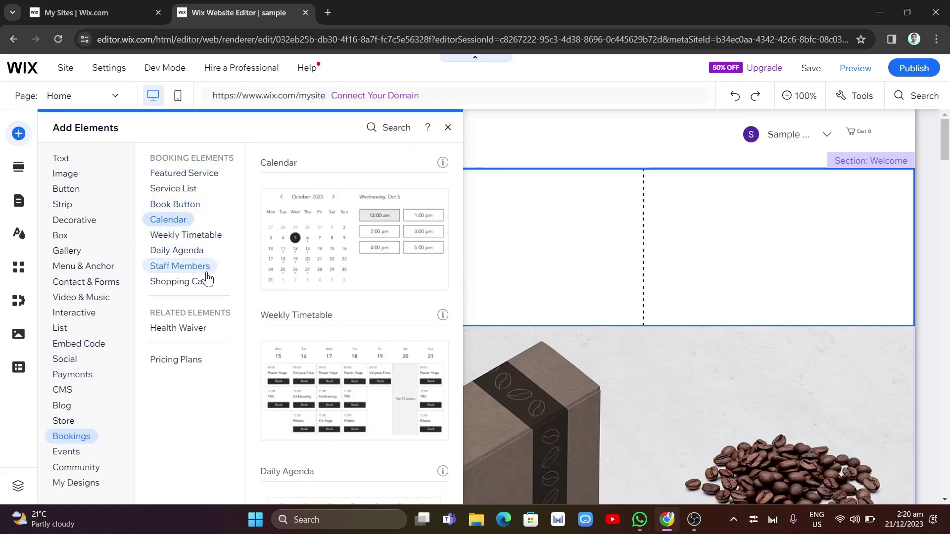
left_click(178, 205)
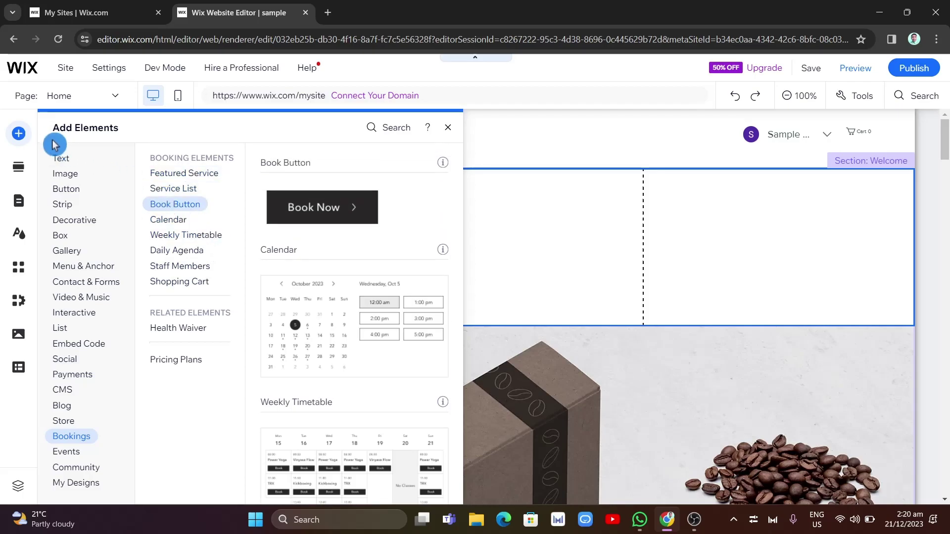
Step: Review the site's Site Menu, Signup & Login and Bookings Pages lists, and return to the home page
left_click(18, 203)
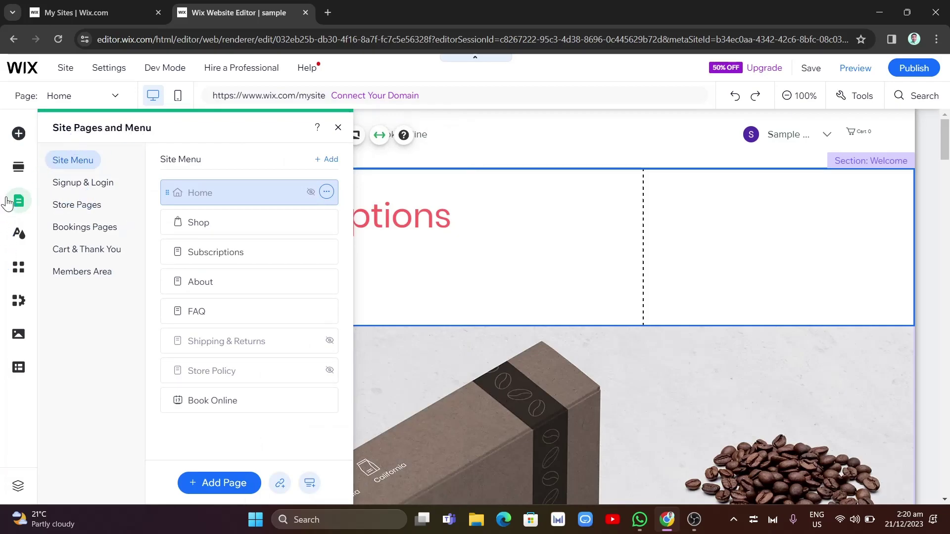
left_click(94, 187)
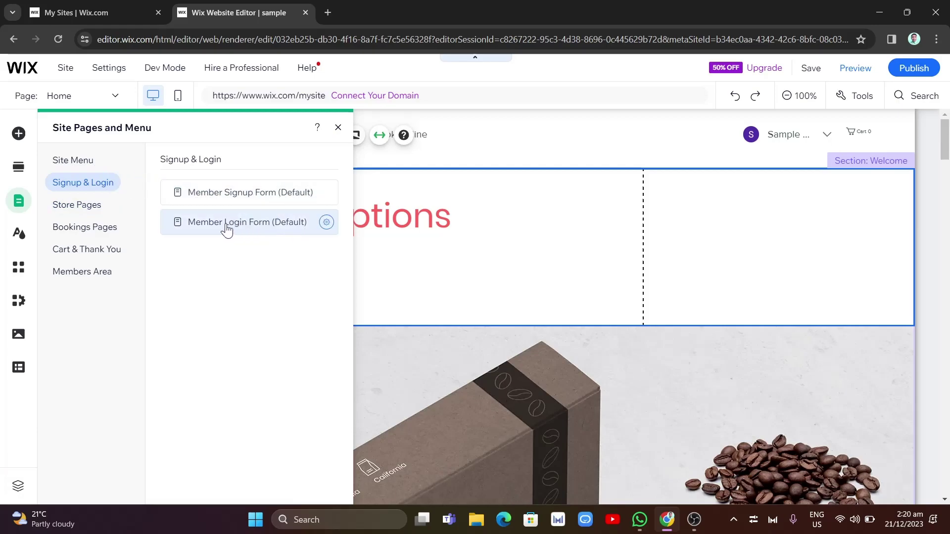
left_click(81, 229)
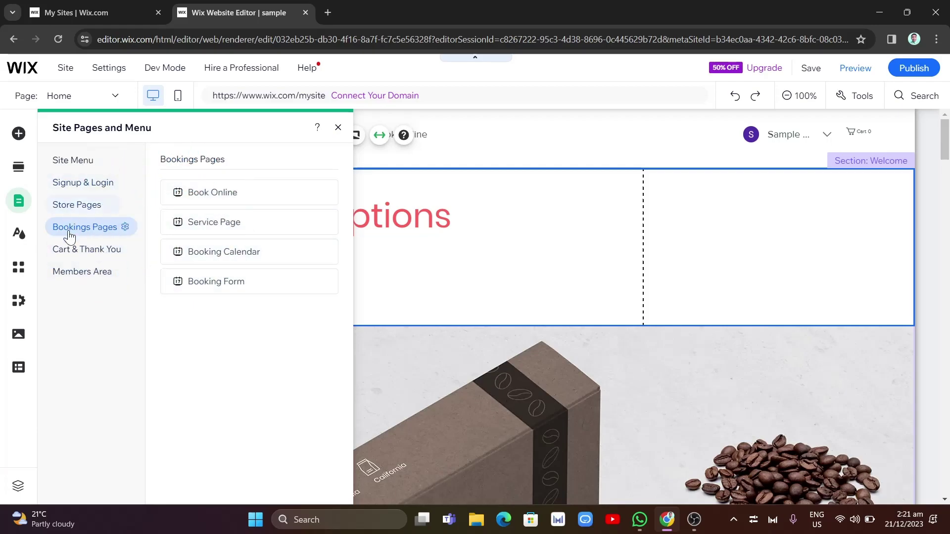
left_click(182, 170)
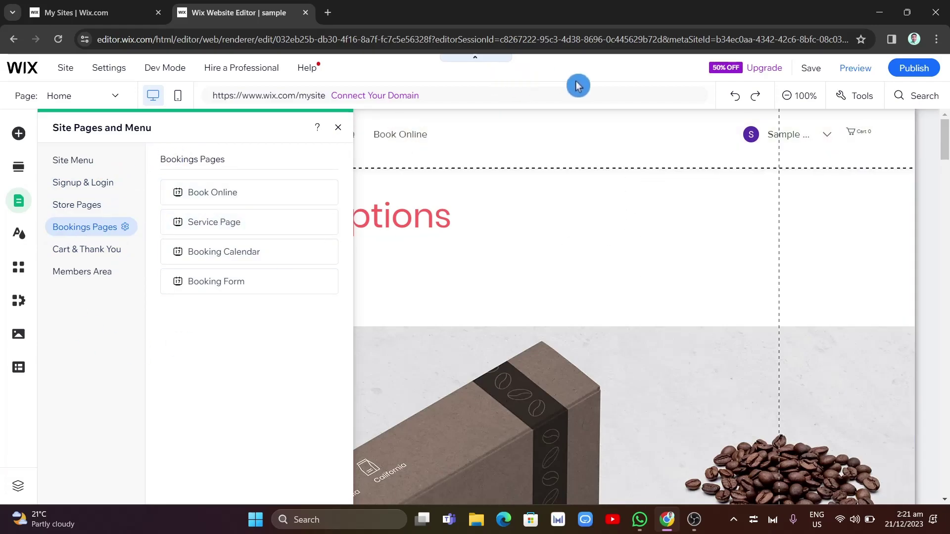
left_click(337, 127)
left_click(560, 243)
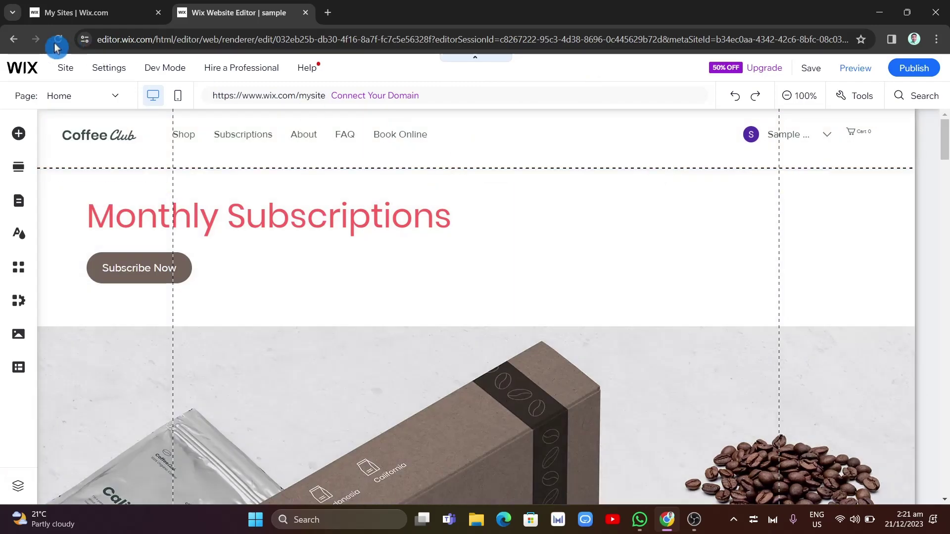
Step: Open the site's dashboard in a new tab and go from the Billing & Payments section to managing payment methods
left_click(28, 69)
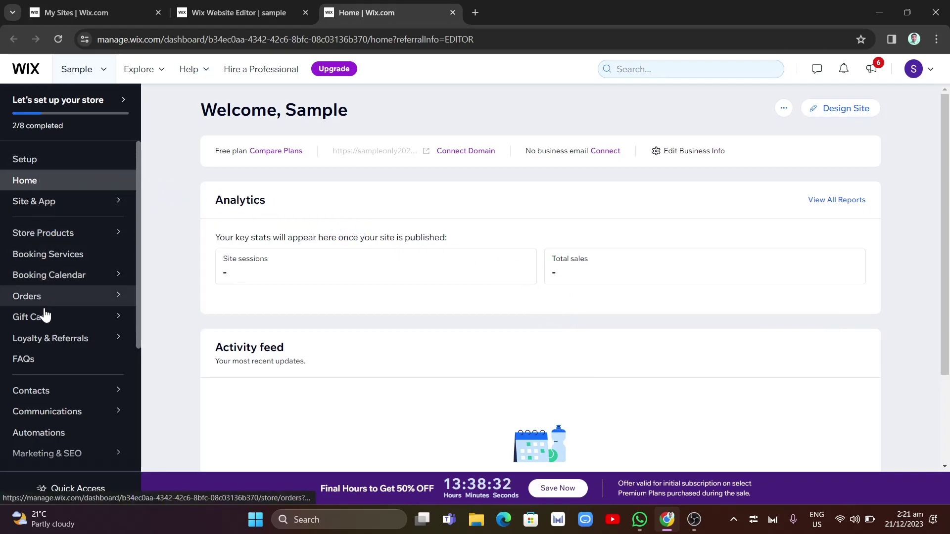
scroll(74, 376, "down", 4)
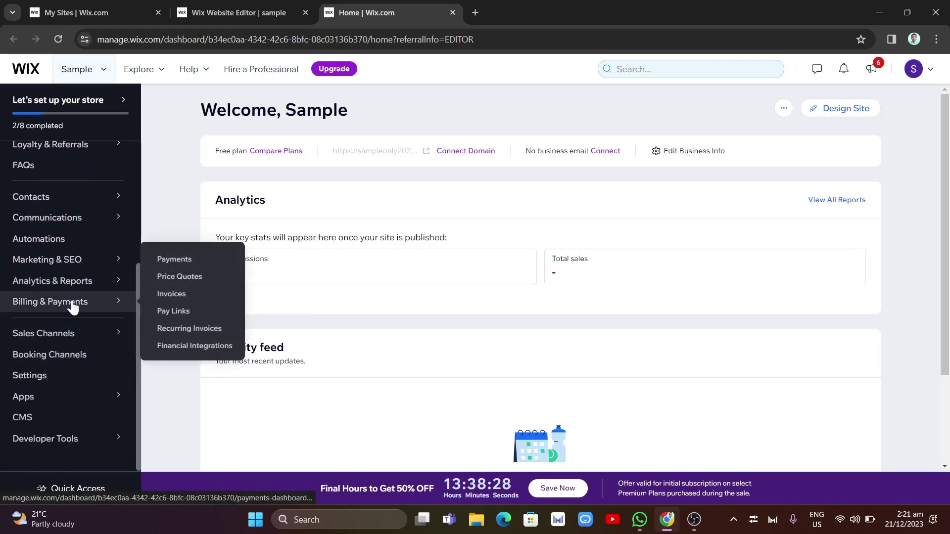
left_click(72, 306)
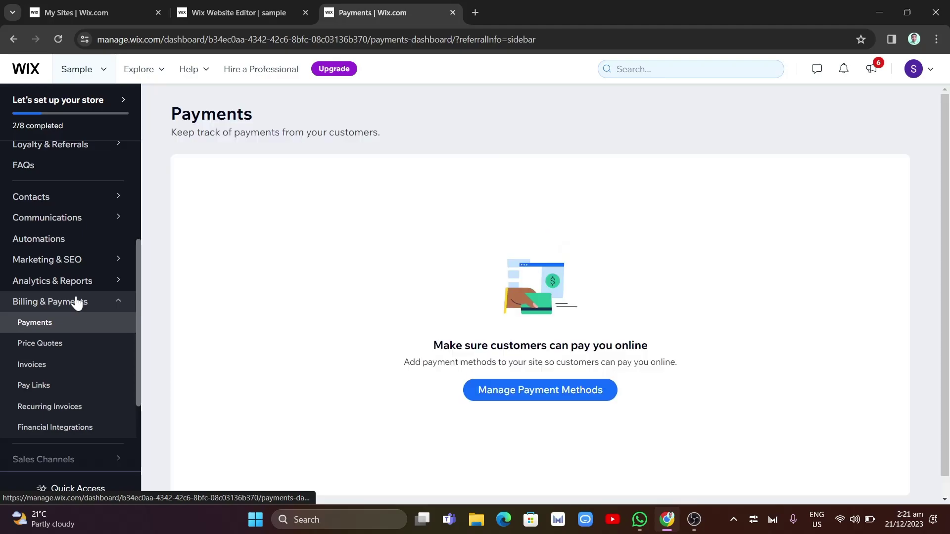
left_click(53, 330)
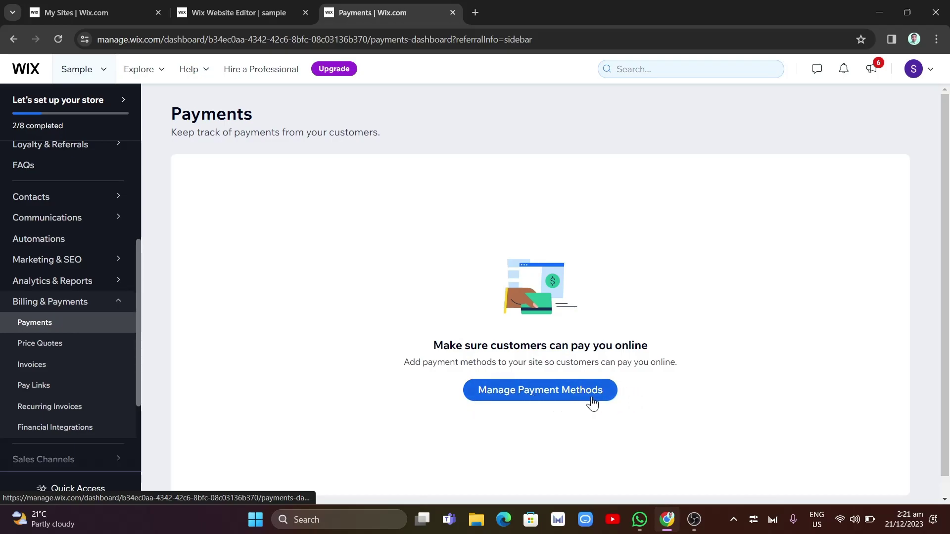
left_click(521, 393)
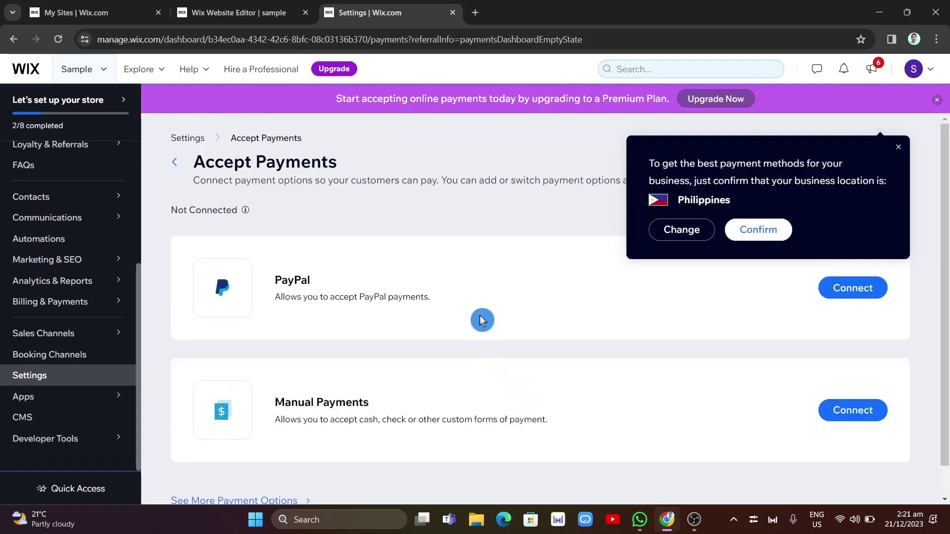
Step: Dismiss the business location prompt and review the Accept Payments options and the additional payment providers
left_click(898, 147)
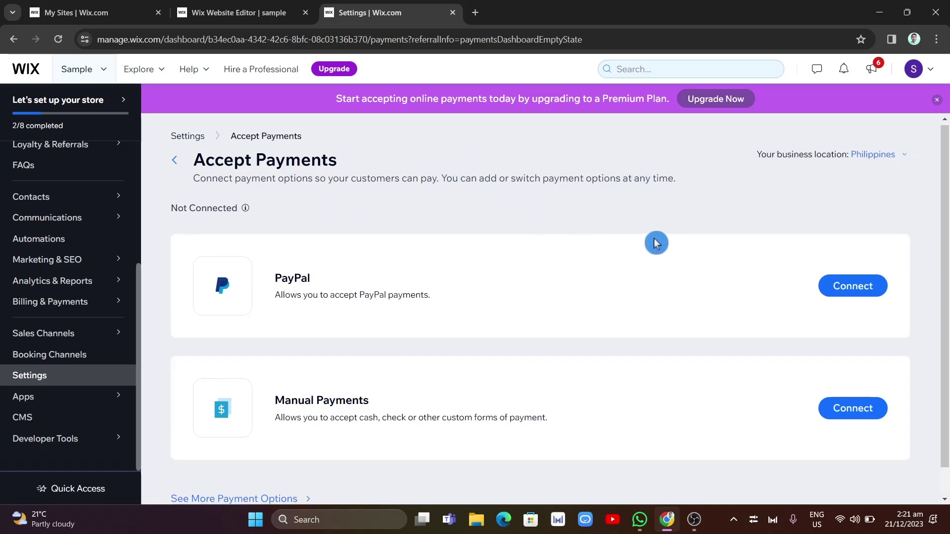
scroll(643, 227, "down", 1)
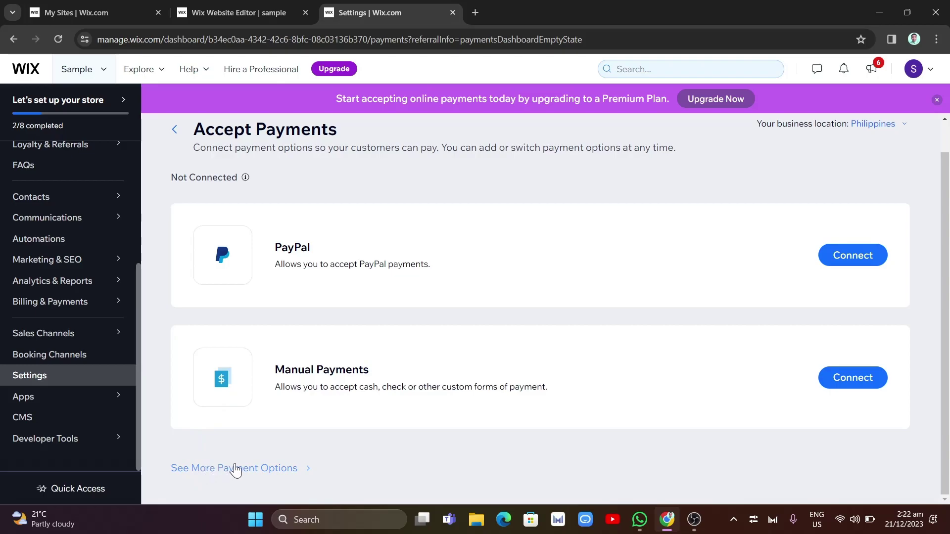
left_click(256, 476)
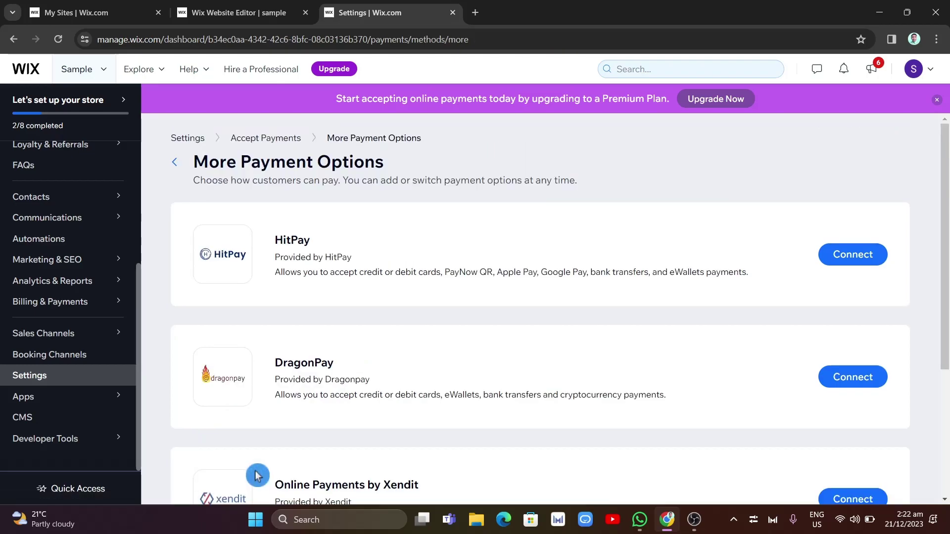
scroll(524, 370, "down", 3)
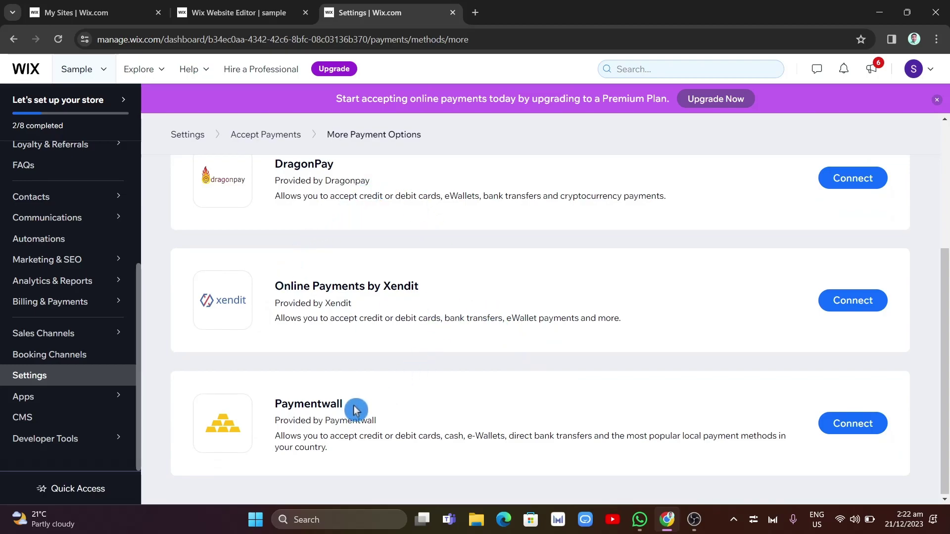
scroll(596, 432, "up", 4)
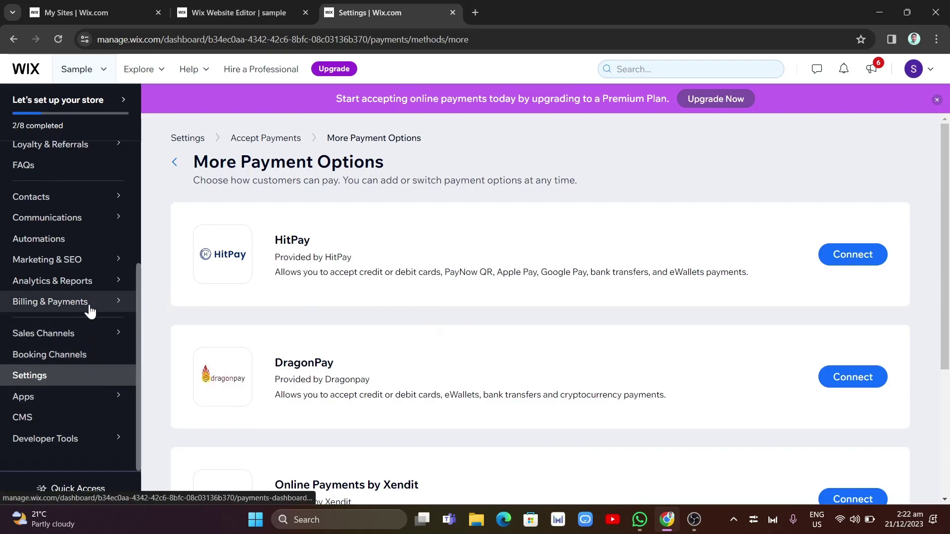
Step: Open the Recurring Invoices page under Billing & Payments
mouse_move(90, 311)
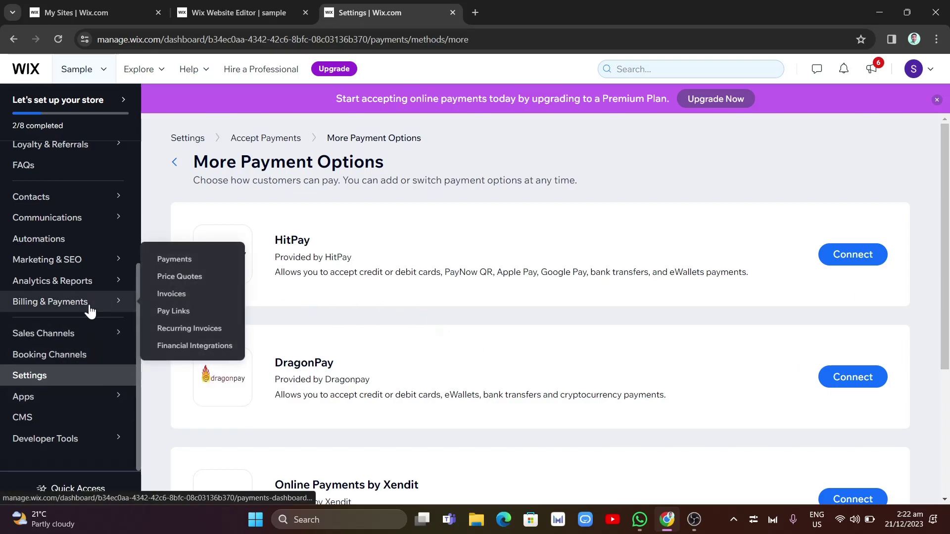
left_click(182, 328)
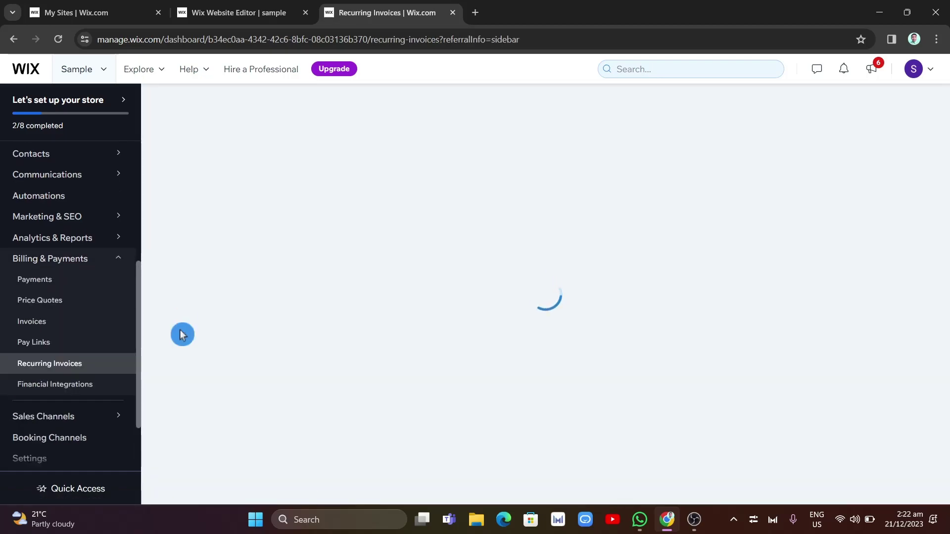